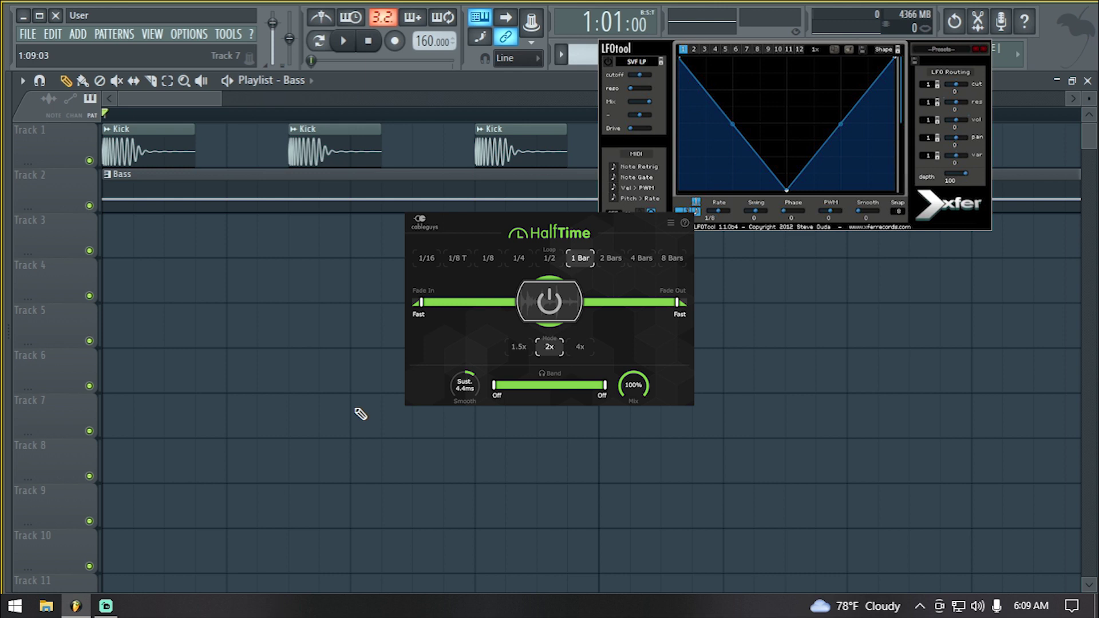
Step: Close the LFOtool and HalfTime plugin windows to reveal the Kick and Bass playlist
{"action": "key", "text": "F12"}
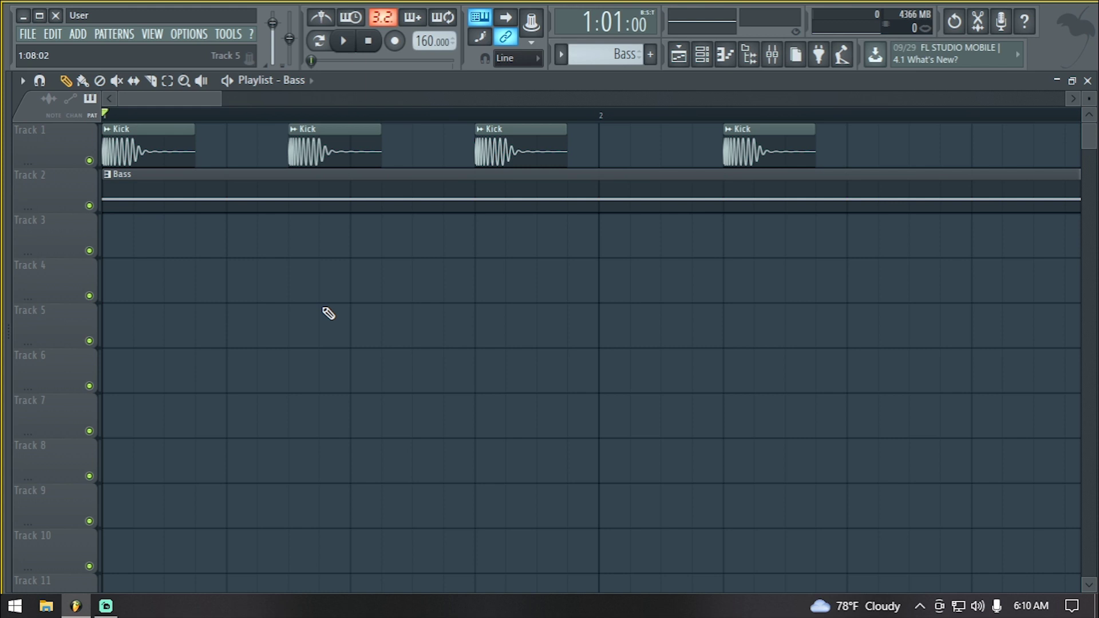
{"action": "key", "text": "space"}
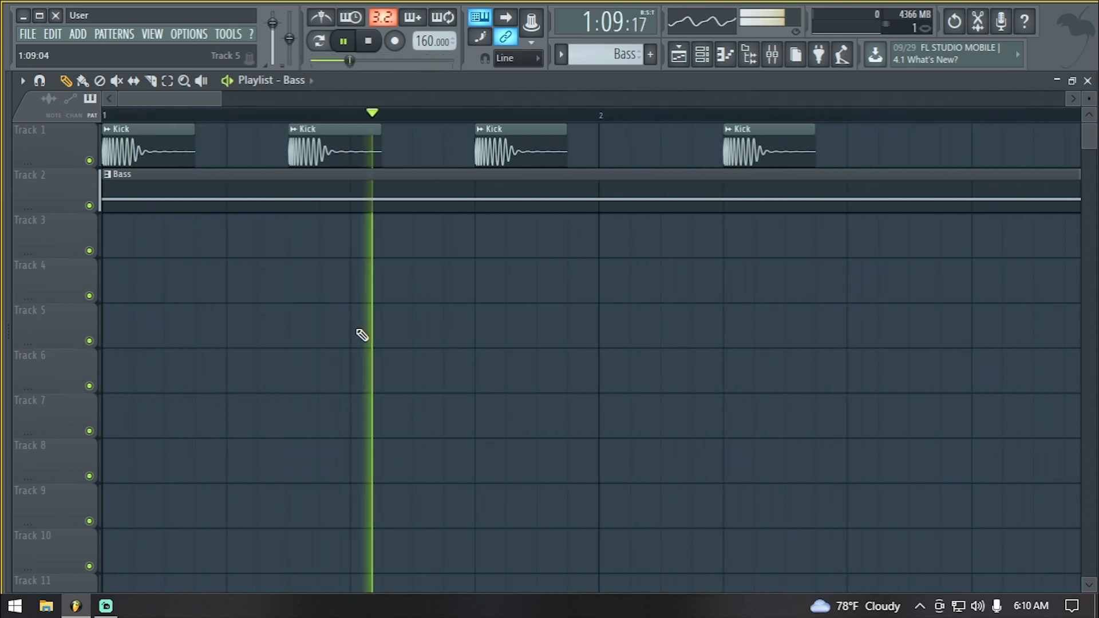
{"action": "scroll", "coordinate": [384, 354], "scroll_direction": "down", "scroll_amount": 1}
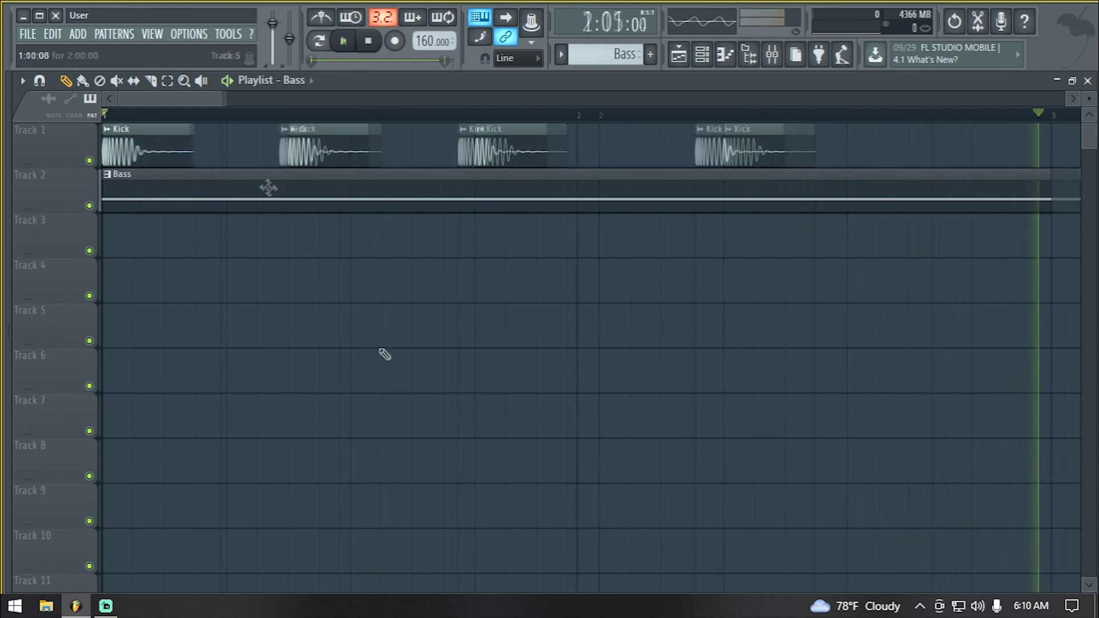
{"action": "key", "text": "space"}
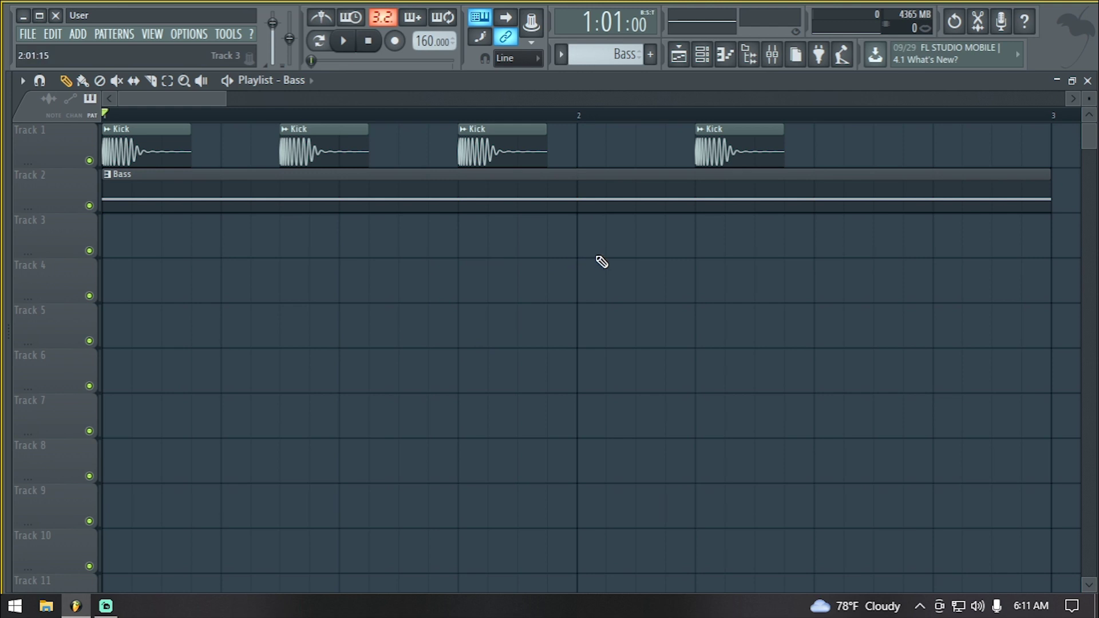
Step: Open the mixer and audition the beat with the Sub bass track selected
{"action": "left_click", "coordinate": [771, 54]}
{"action": "left_click_drag", "start_coordinate": [491, 118], "coordinate": [720, 110]}
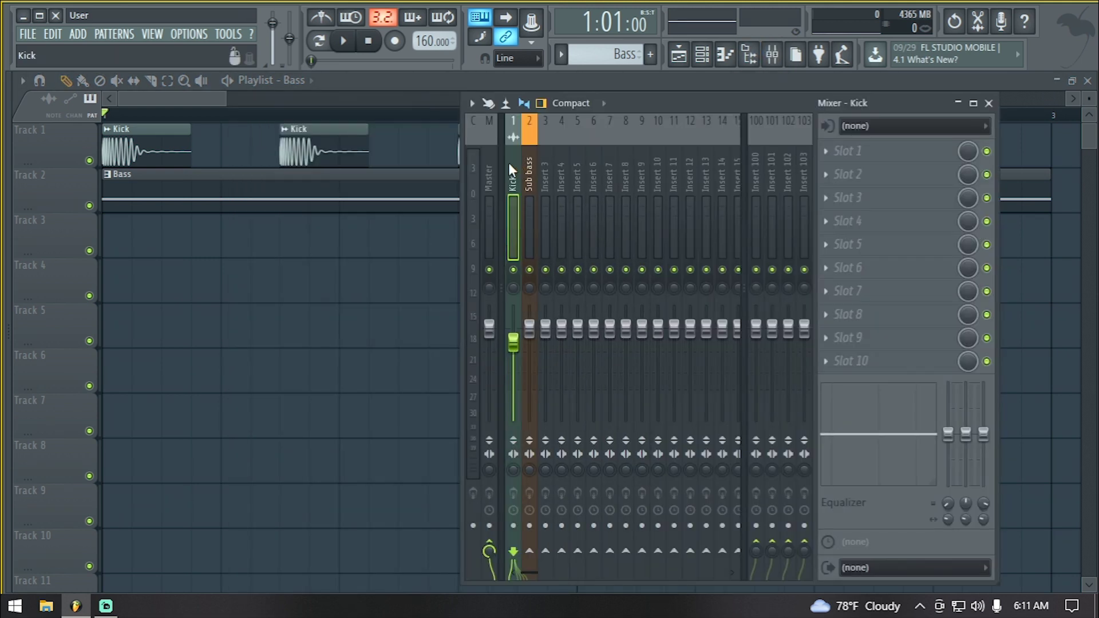
{"action": "key", "text": "space"}
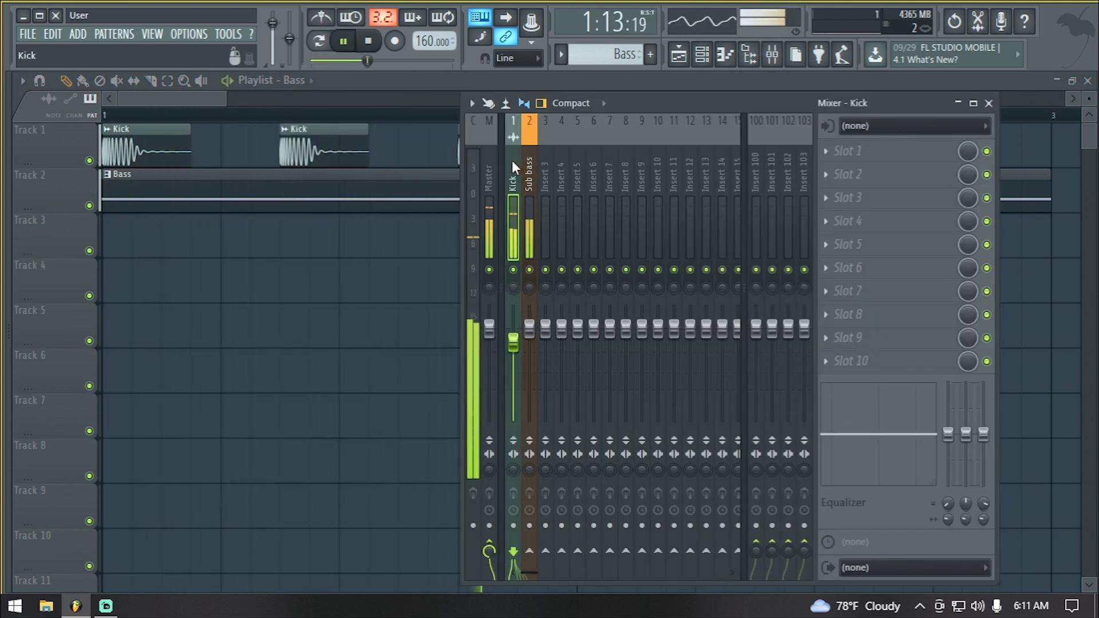
{"action": "left_click", "coordinate": [529, 159]}
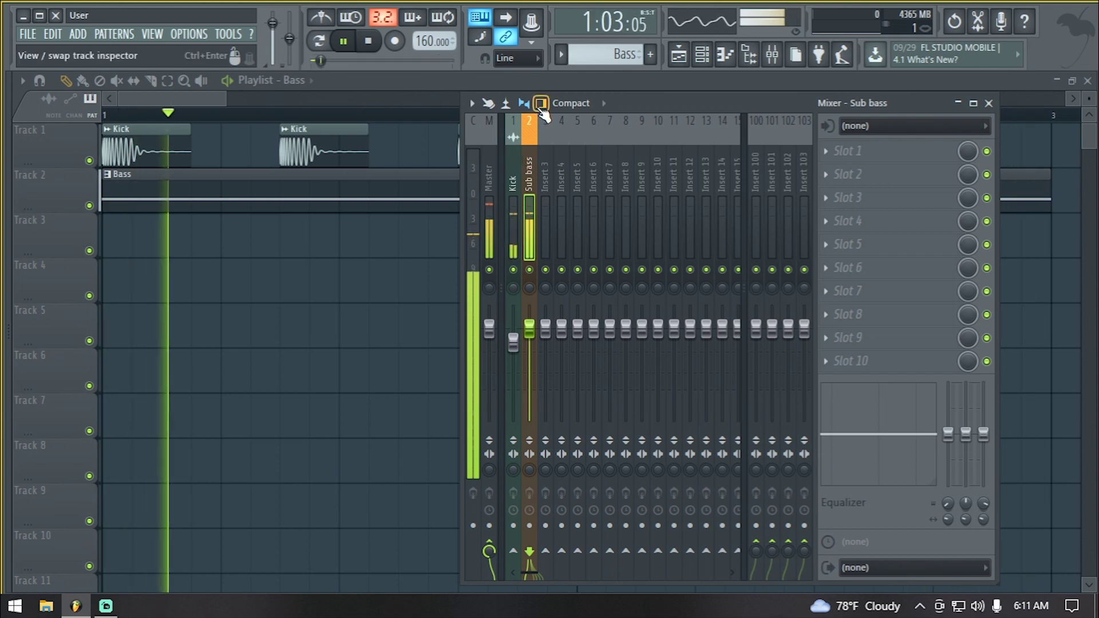
{"action": "key", "text": "space"}
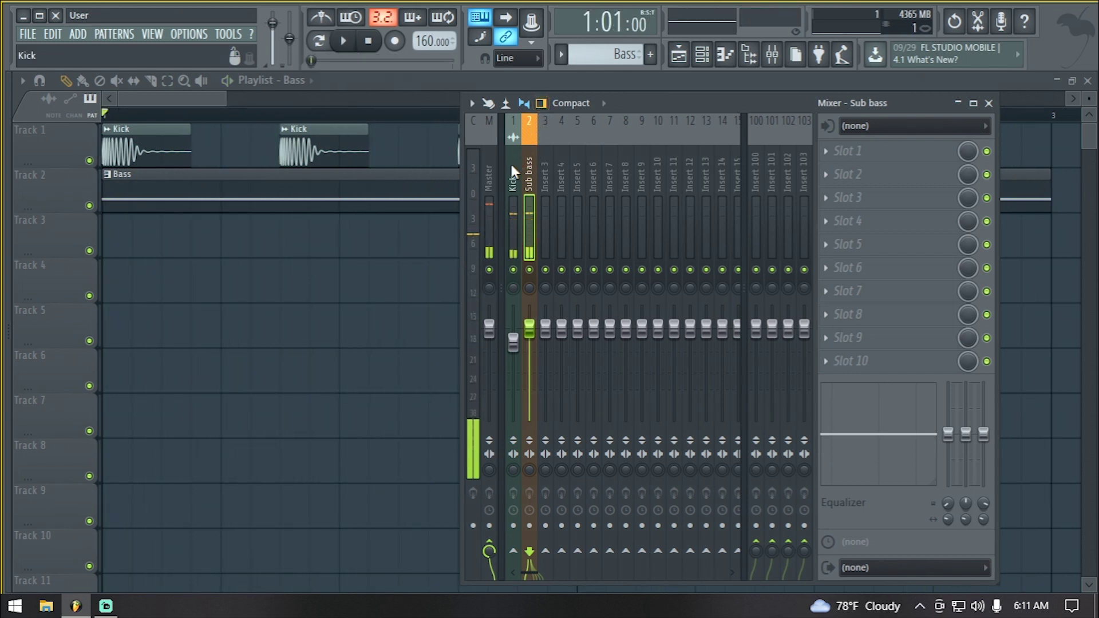
Step: Route the Kick mixer track into Sub bass as a sidechain source
{"action": "left_click", "coordinate": [511, 164]}
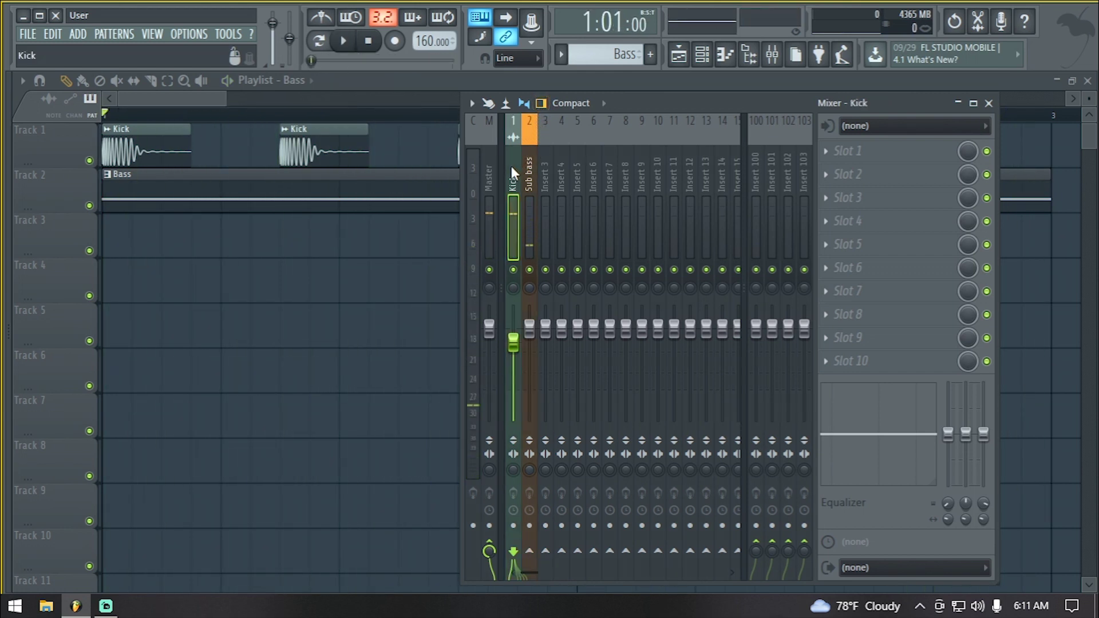
{"action": "left_click", "coordinate": [531, 551]}
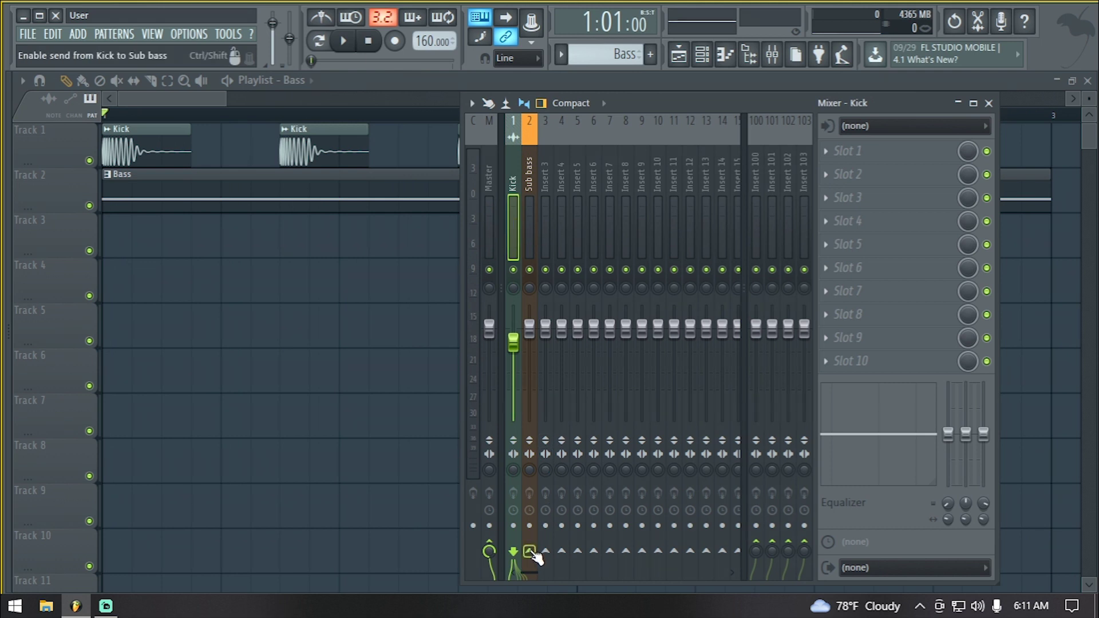
{"action": "right_click", "coordinate": [530, 553]}
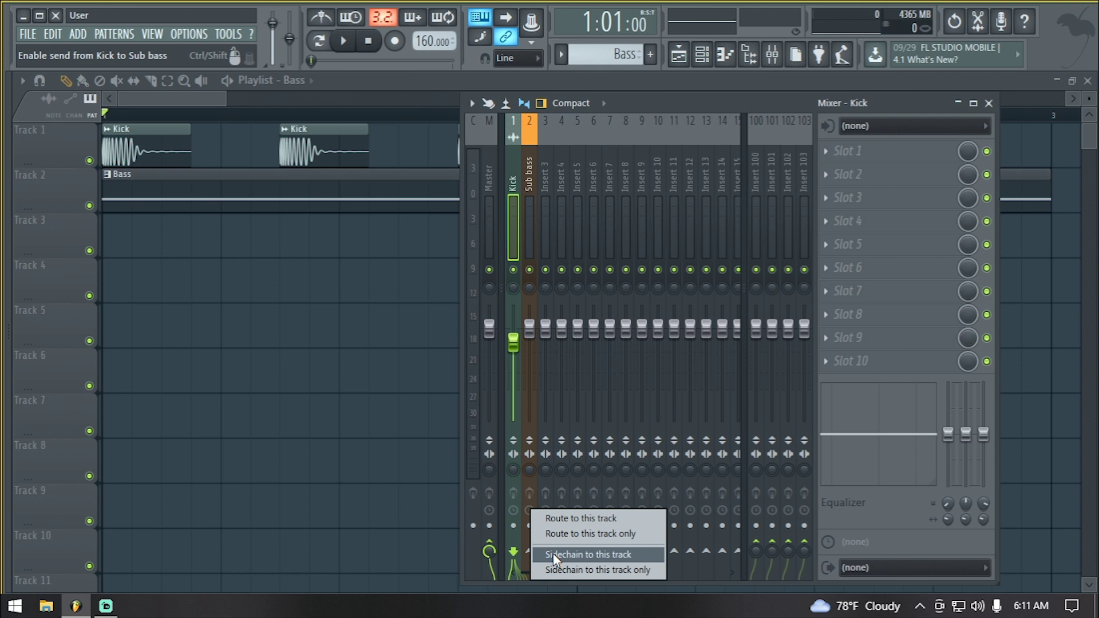
{"action": "left_click", "coordinate": [555, 553]}
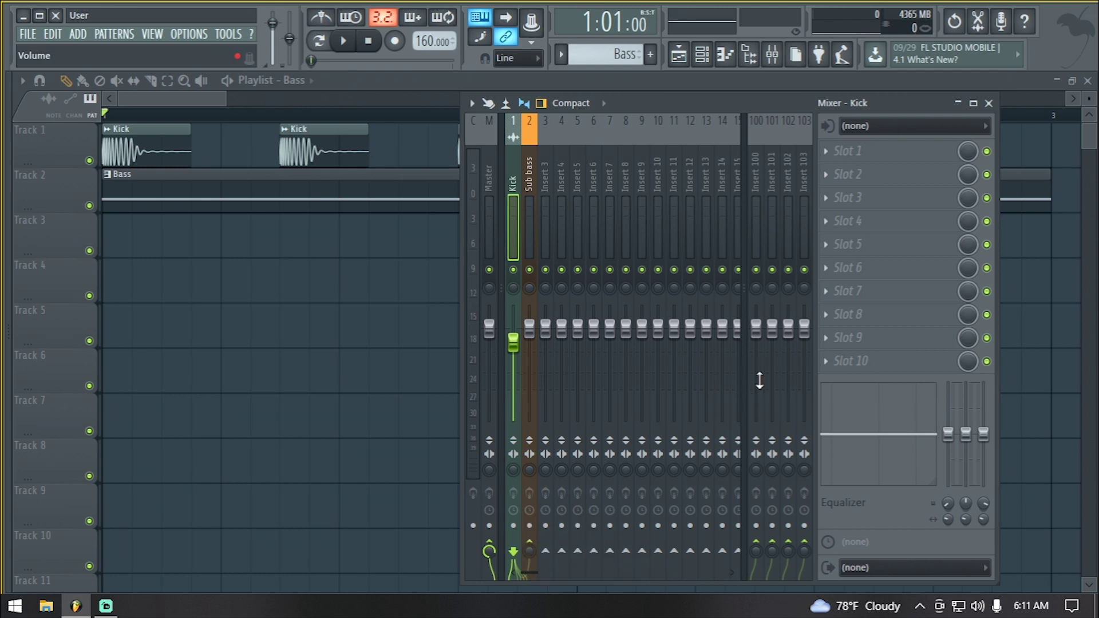
{"action": "left_click", "coordinate": [529, 160]}
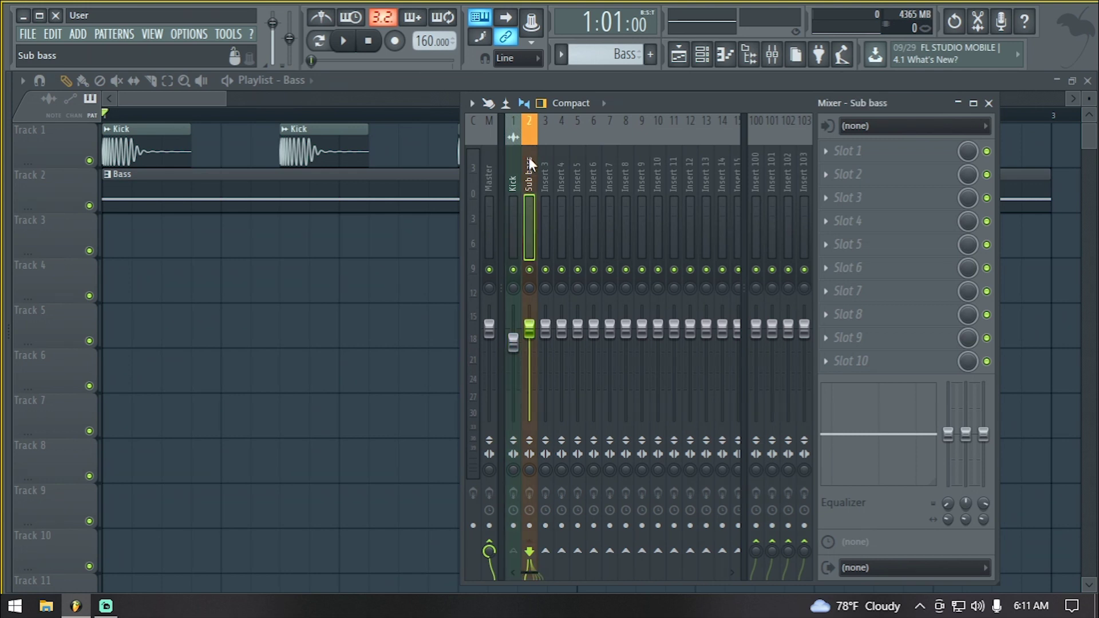
Step: Load Fruity Limiter on Sub bass slot 1, switch it to Comp mode, and key it from Kick
{"action": "left_click", "coordinate": [836, 155]}
{"action": "left_click", "coordinate": [481, 117]}
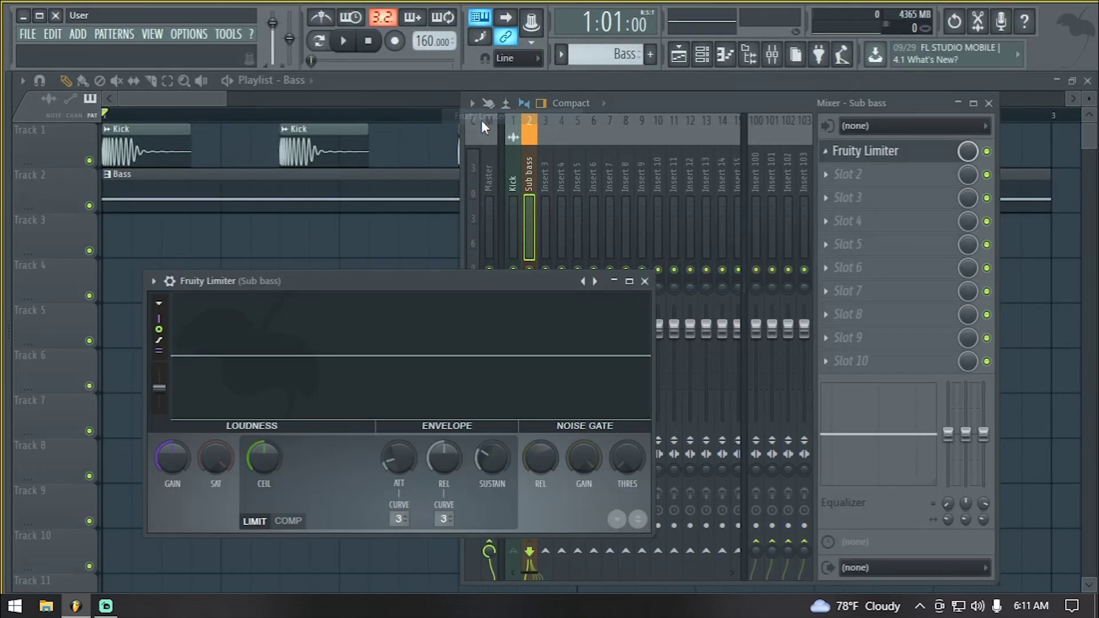
{"action": "left_click_drag", "start_coordinate": [400, 281], "coordinate": [430, 99]}
{"action": "left_click_drag", "start_coordinate": [681, 350], "coordinate": [897, 499]}
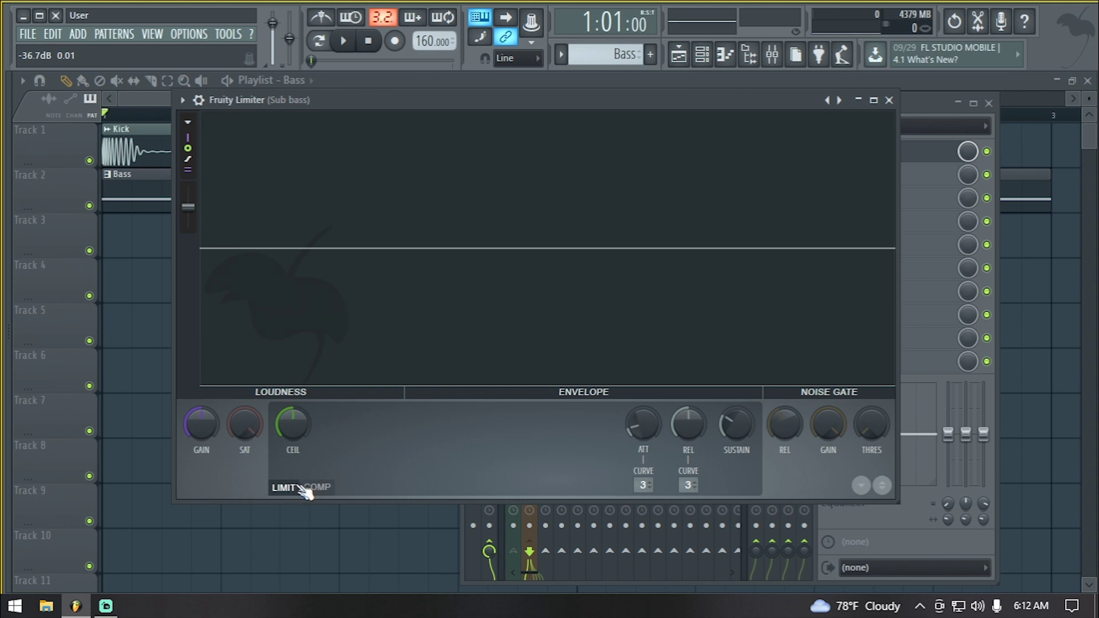
{"action": "left_click", "coordinate": [330, 487]}
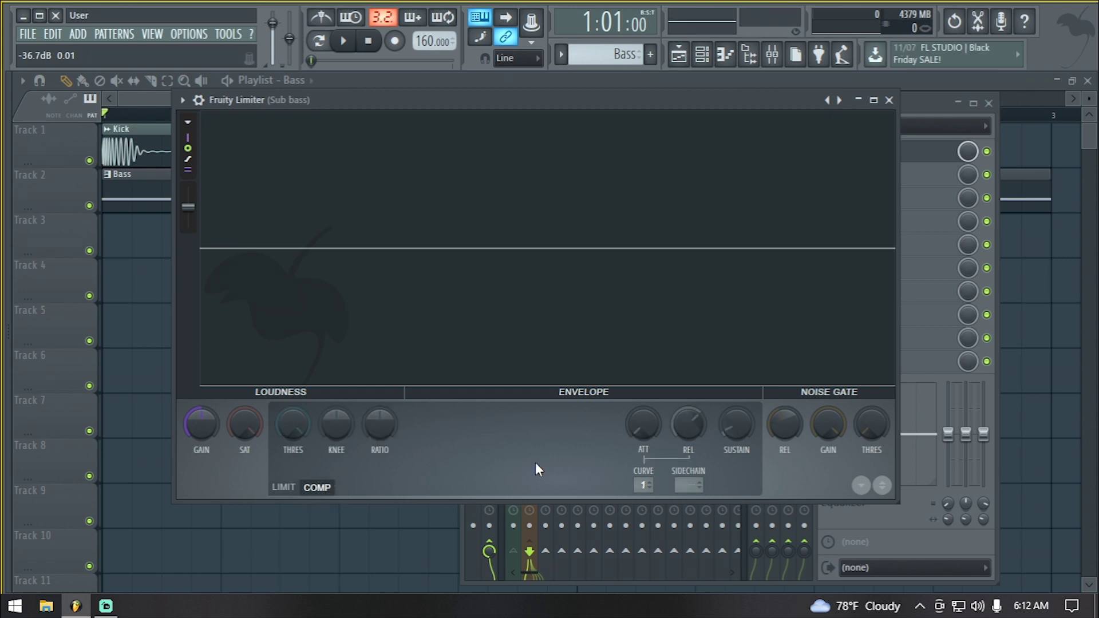
{"action": "left_click", "coordinate": [694, 485]}
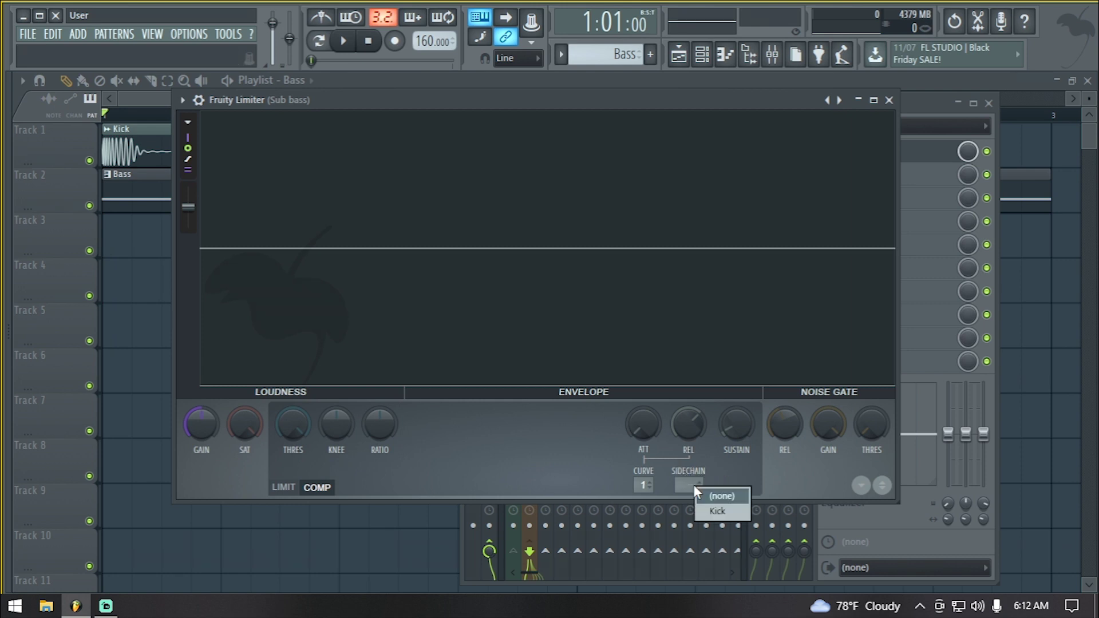
{"action": "left_click", "coordinate": [716, 510]}
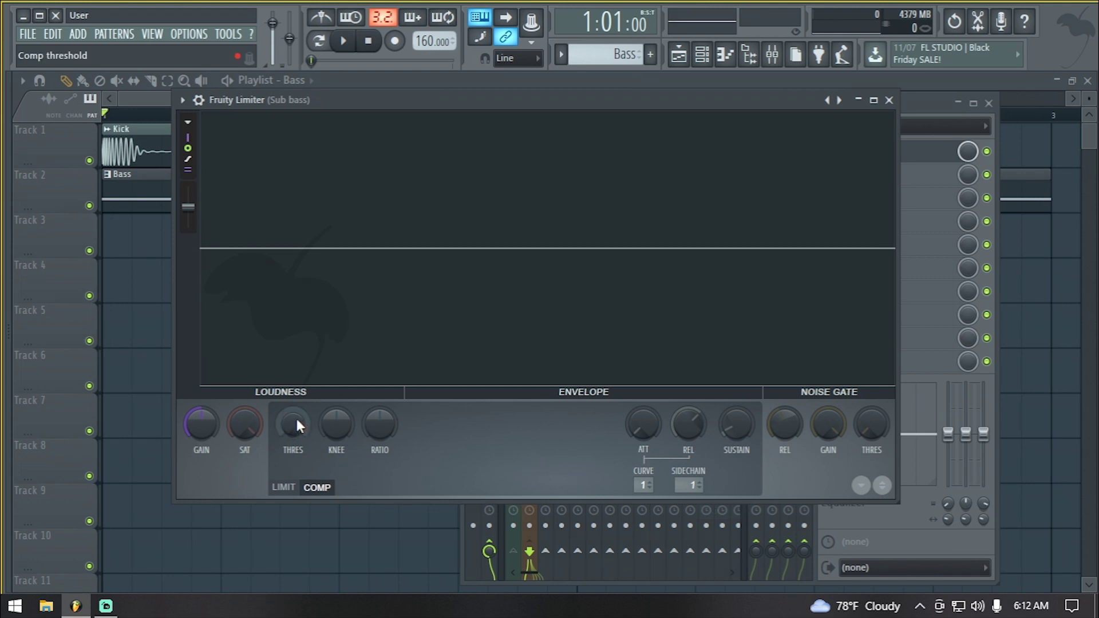
Step: Lower the compressor threshold and raise the ratio to 1.5:1 while the beat plays
{"action": "left_click_drag", "start_coordinate": [294, 418], "coordinate": [295, 458]}
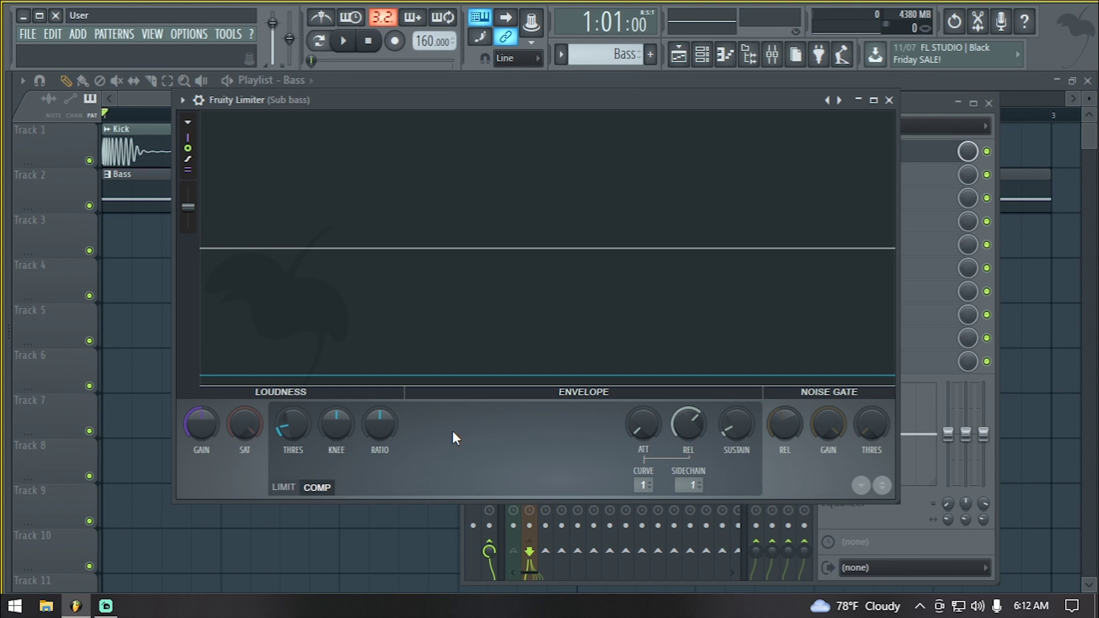
{"action": "key", "text": "space"}
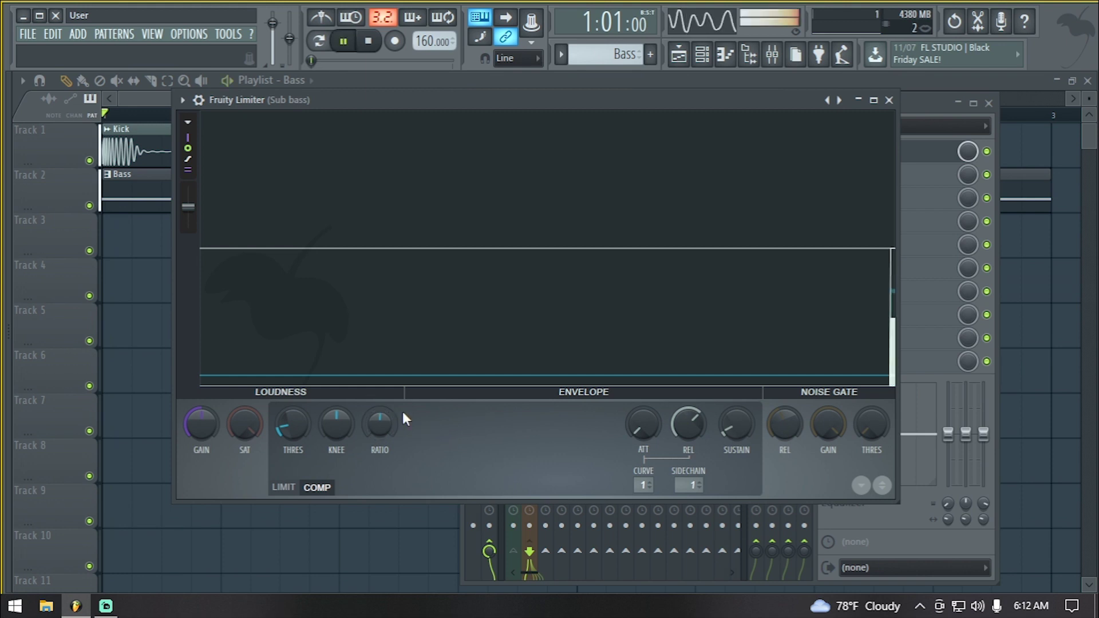
{"action": "mouse_move", "coordinate": [379, 423]}
{"action": "left_mouse_down"}
{"action": "mouse_move", "coordinate": [379, 355]}
{"action": "mouse_move", "coordinate": [374, 425]}
{"action": "left_mouse_up"}
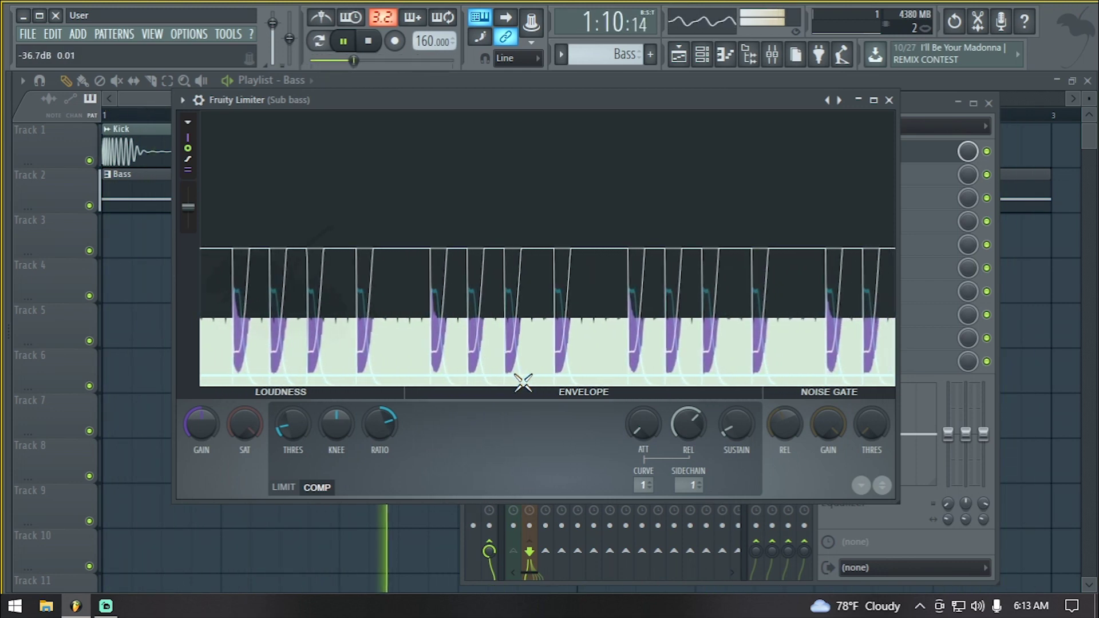
Step: Set the compressor ratio to 8.0:1 and reset the knee to default after trying 36–54%
{"action": "left_click_drag", "start_coordinate": [381, 429], "coordinate": [381, 389]}
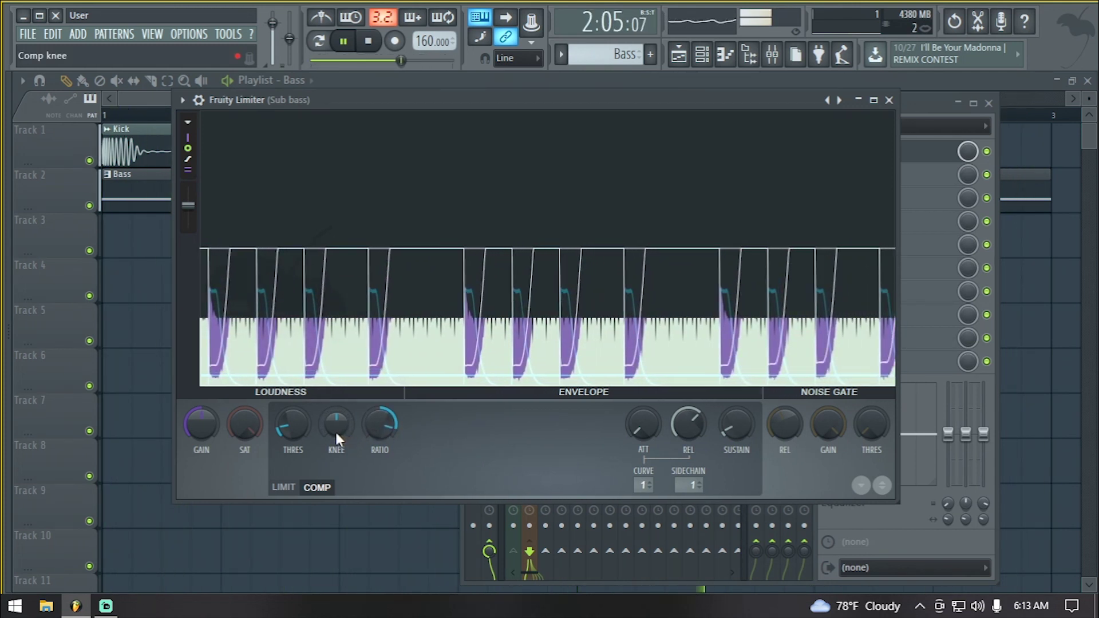
{"action": "left_click_drag", "start_coordinate": [335, 430], "coordinate": [335, 392]}
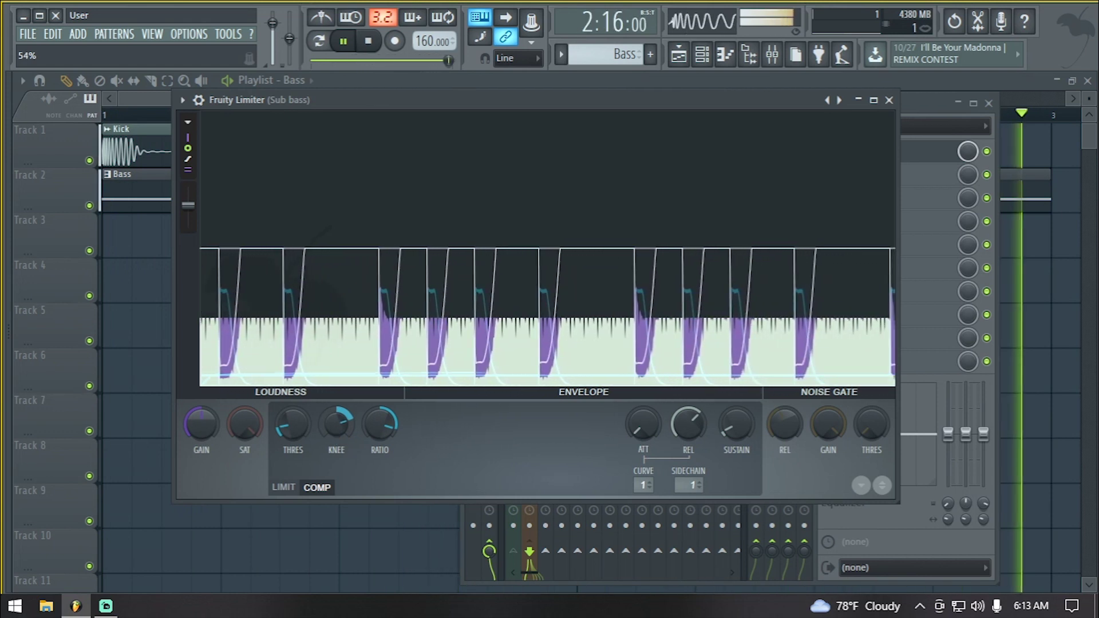
{"action": "left_click_drag", "start_coordinate": [334, 430], "coordinate": [383, 428]}
{"action": "right_click", "coordinate": [335, 423]}
{"action": "left_click", "coordinate": [366, 353]}
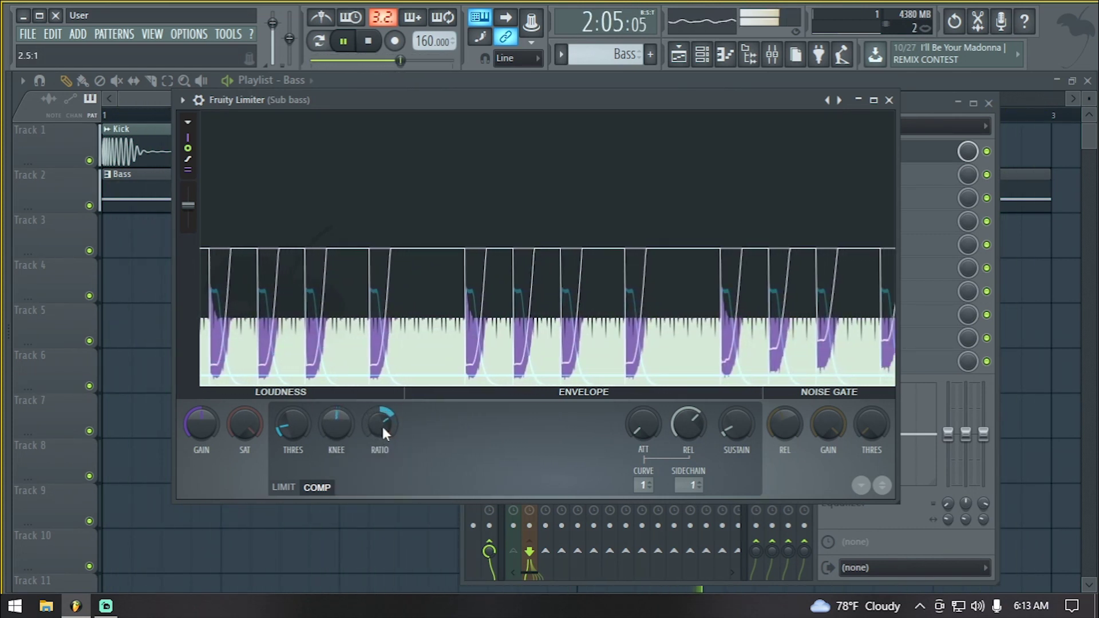
{"action": "key", "text": "space"}
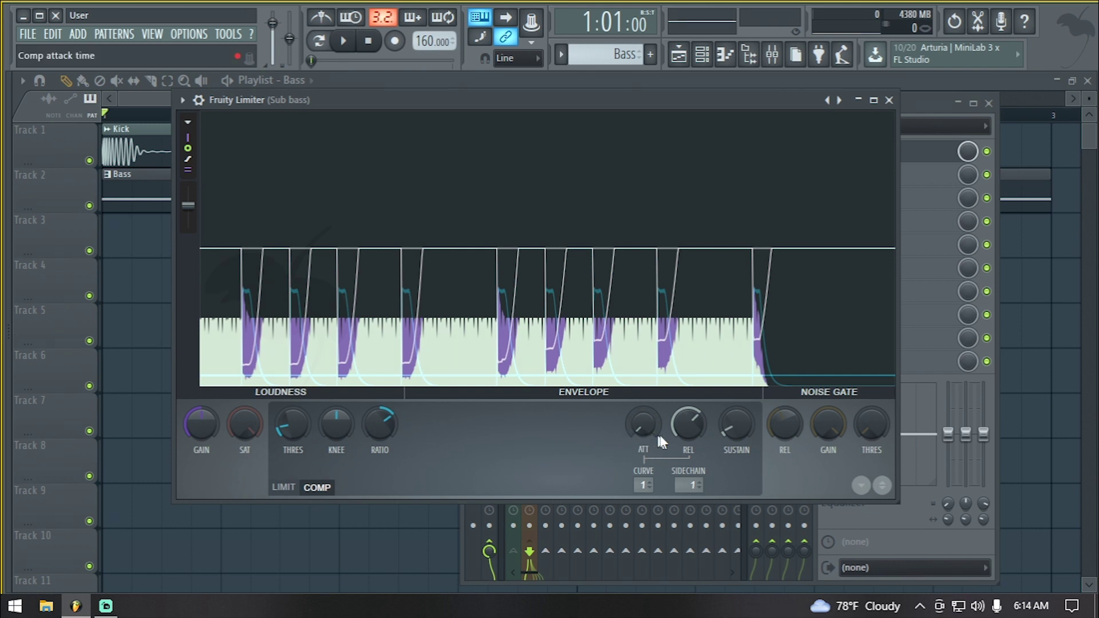
Step: Tune the compressor release to roughly 121.72 ms, then shift the limiter window down
{"action": "left_click_drag", "start_coordinate": [691, 418], "coordinate": [691, 435]}
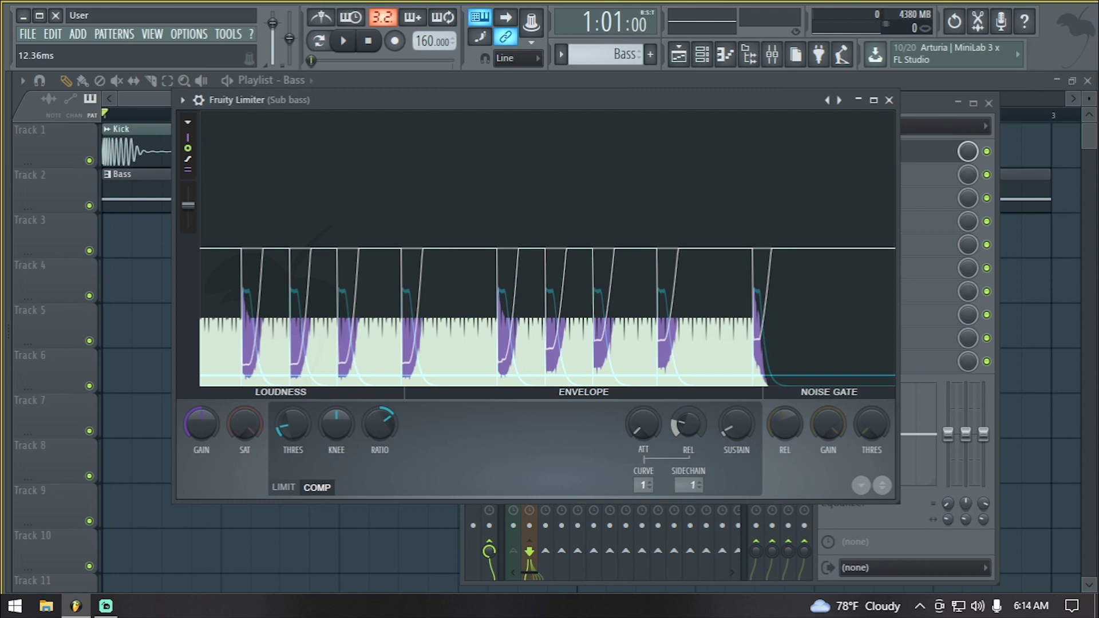
{"action": "left_click_drag", "start_coordinate": [688, 424], "coordinate": [688, 415]}
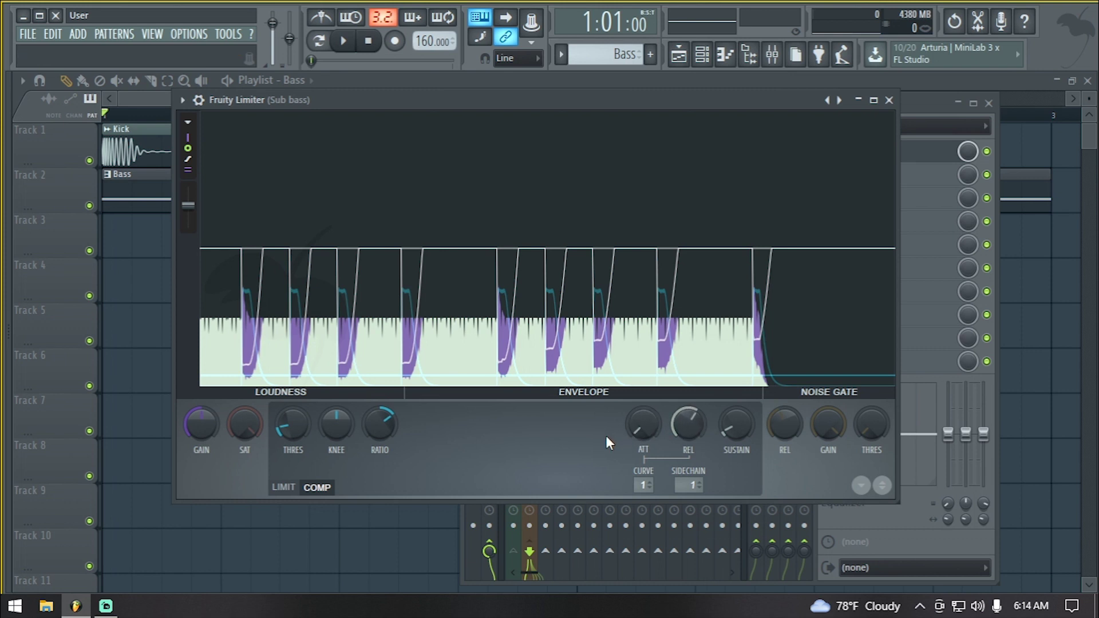
{"action": "left_click", "coordinate": [687, 422]}
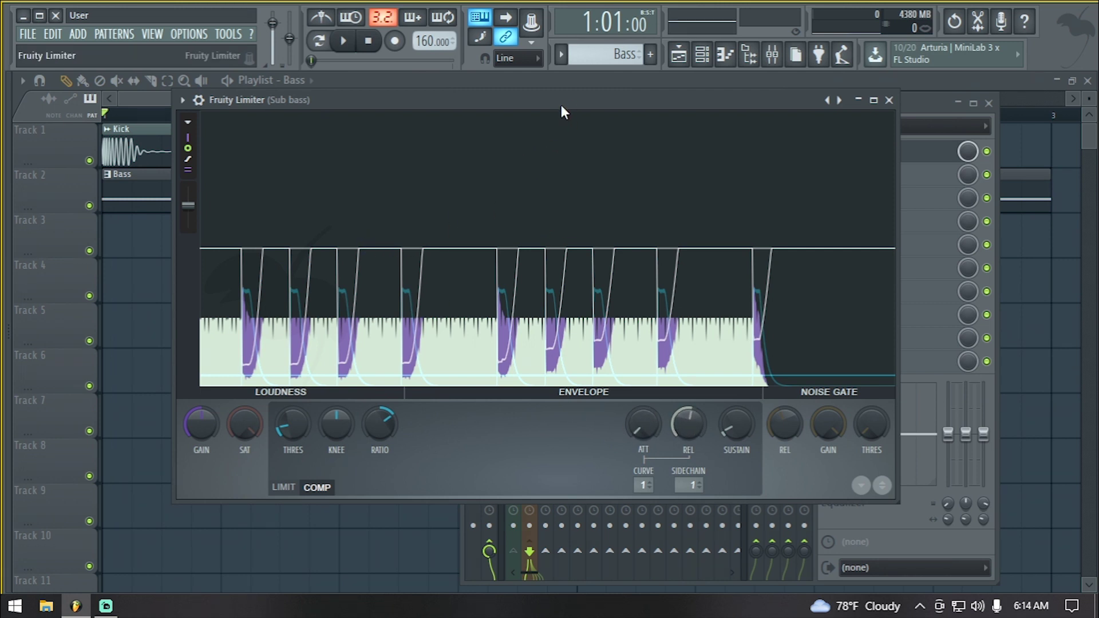
{"action": "left_click_drag", "start_coordinate": [561, 105], "coordinate": [545, 105]}
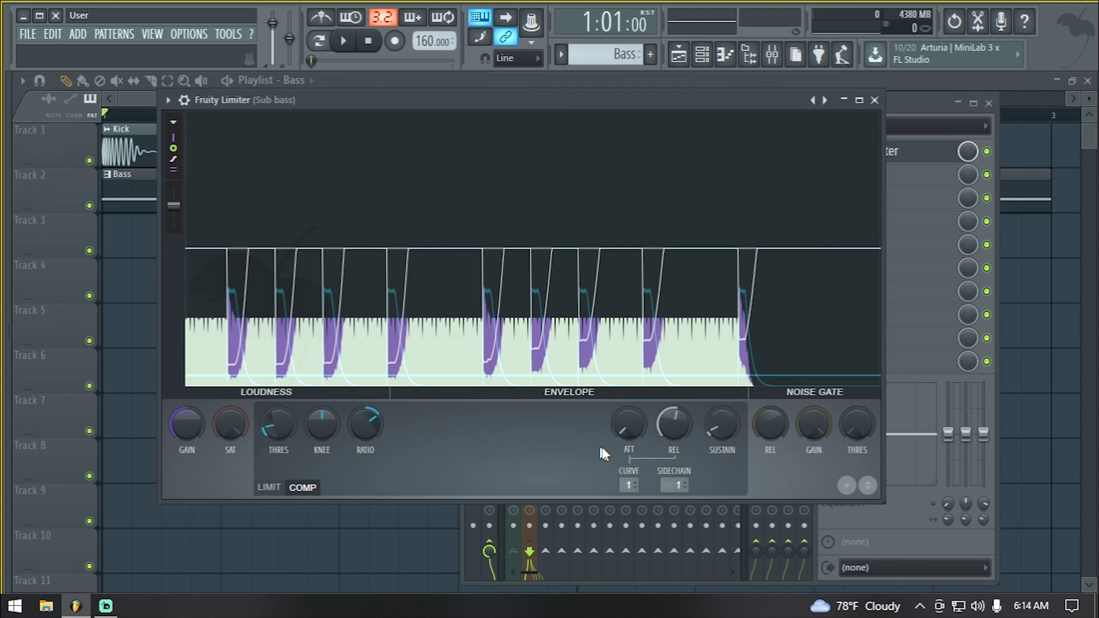
{"action": "left_click_drag", "start_coordinate": [551, 101], "coordinate": [551, 124]}
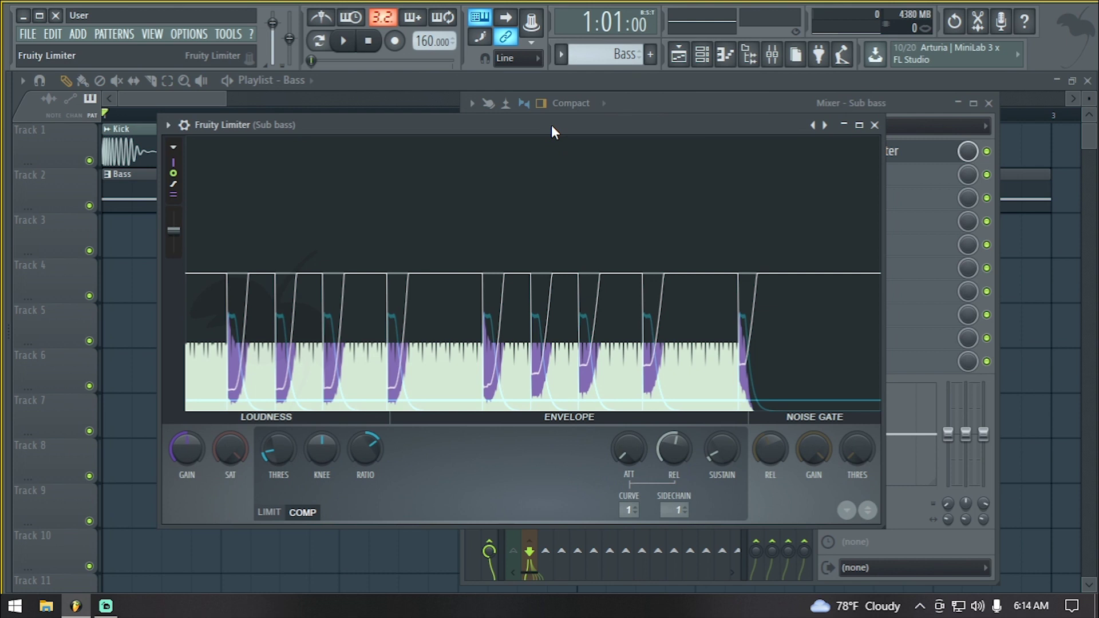
Step: Replace the Fruity Limiter in Sub bass slot 1 with Fruity Love Philter
{"action": "left_click", "coordinate": [874, 125]}
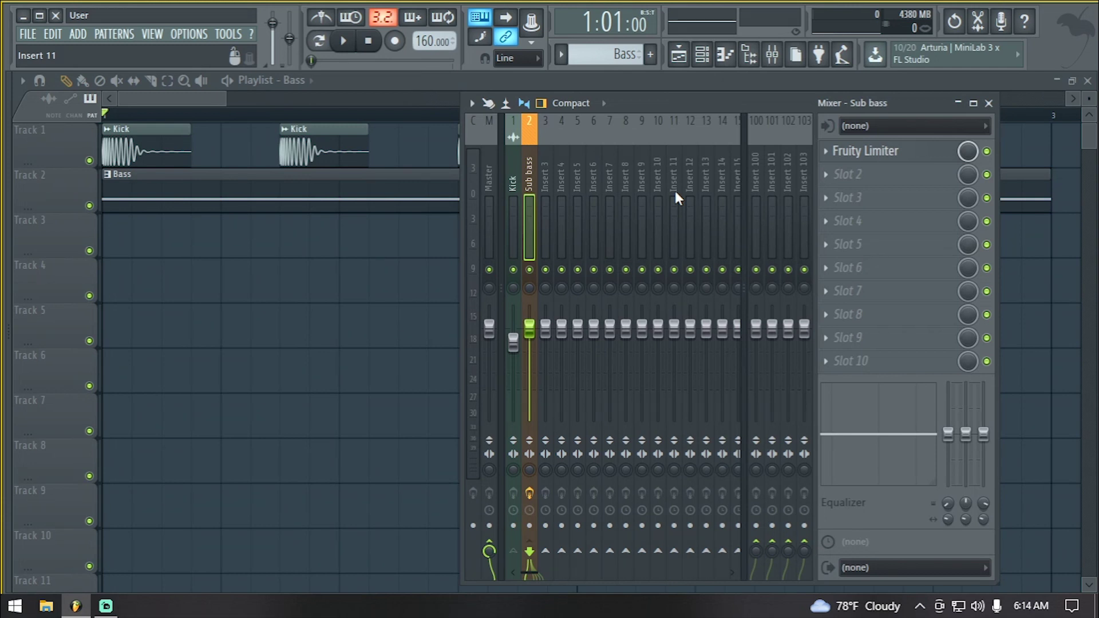
{"action": "left_click", "coordinate": [513, 176]}
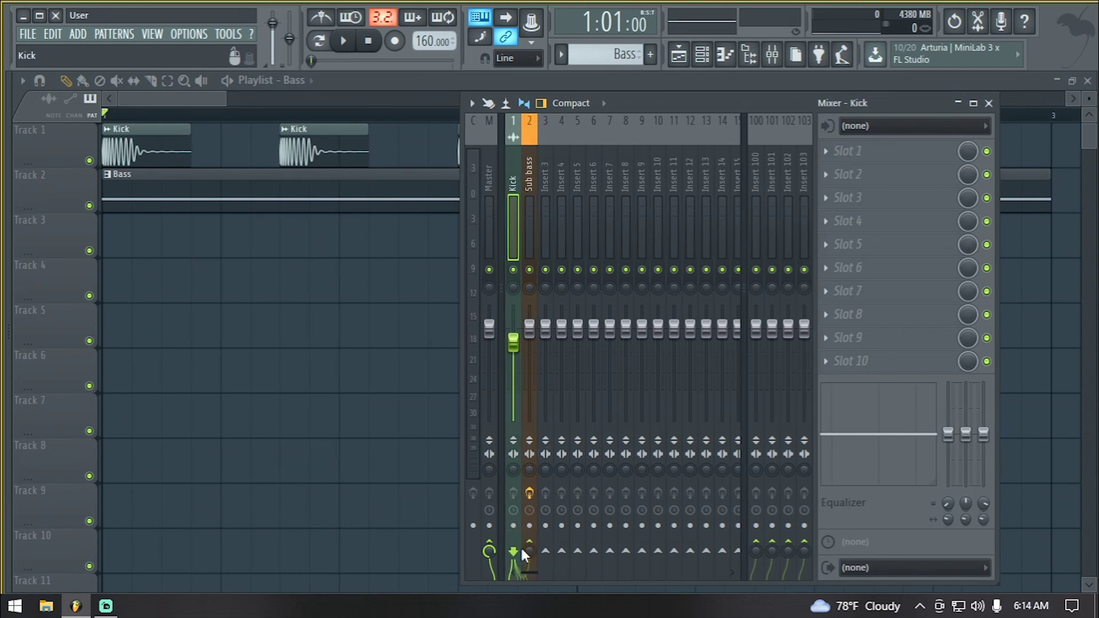
{"action": "left_click", "coordinate": [527, 173]}
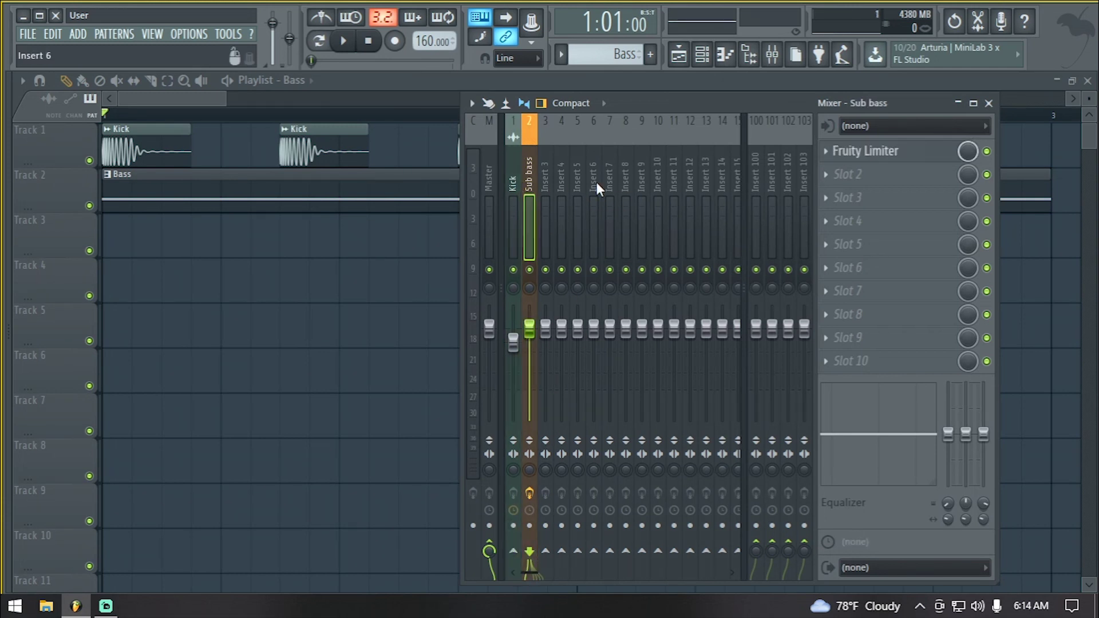
{"action": "left_click", "coordinate": [827, 153]}
{"action": "mouse_move", "coordinate": [849, 173]}
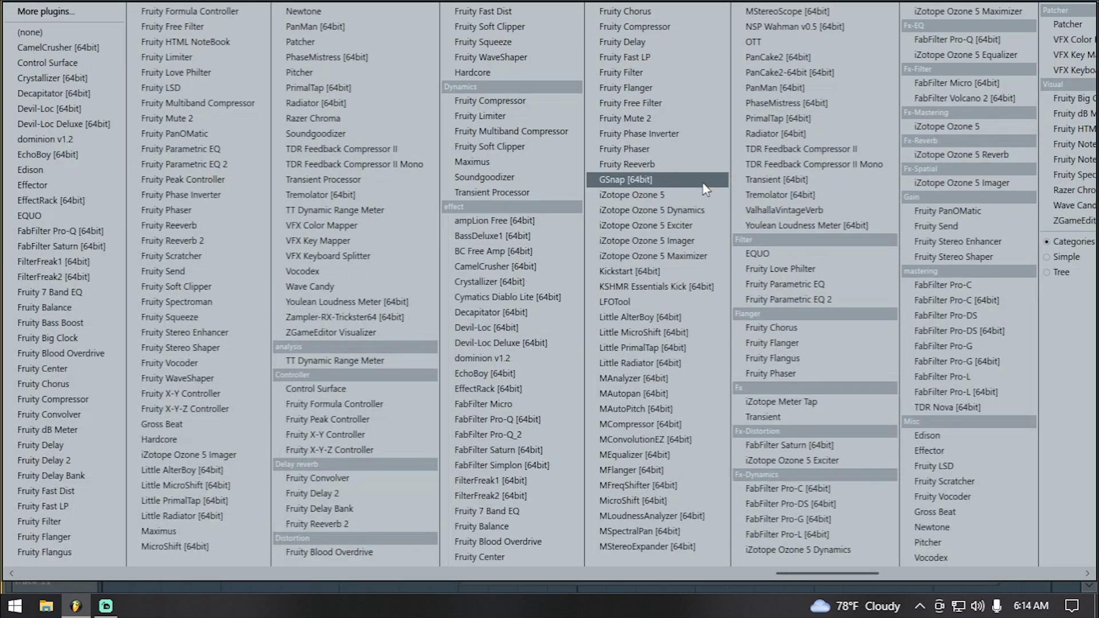
{"action": "left_click", "coordinate": [789, 268]}
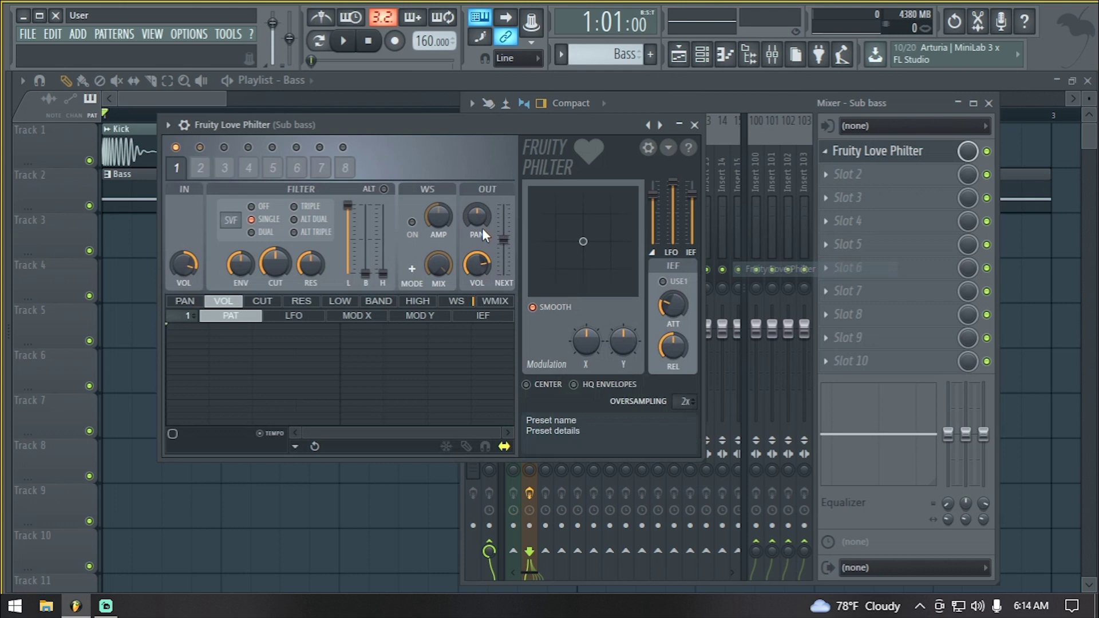
Step: Close the mixer and position the Love Philter window over the playlist
{"action": "left_click_drag", "start_coordinate": [456, 122], "coordinate": [534, 156]}
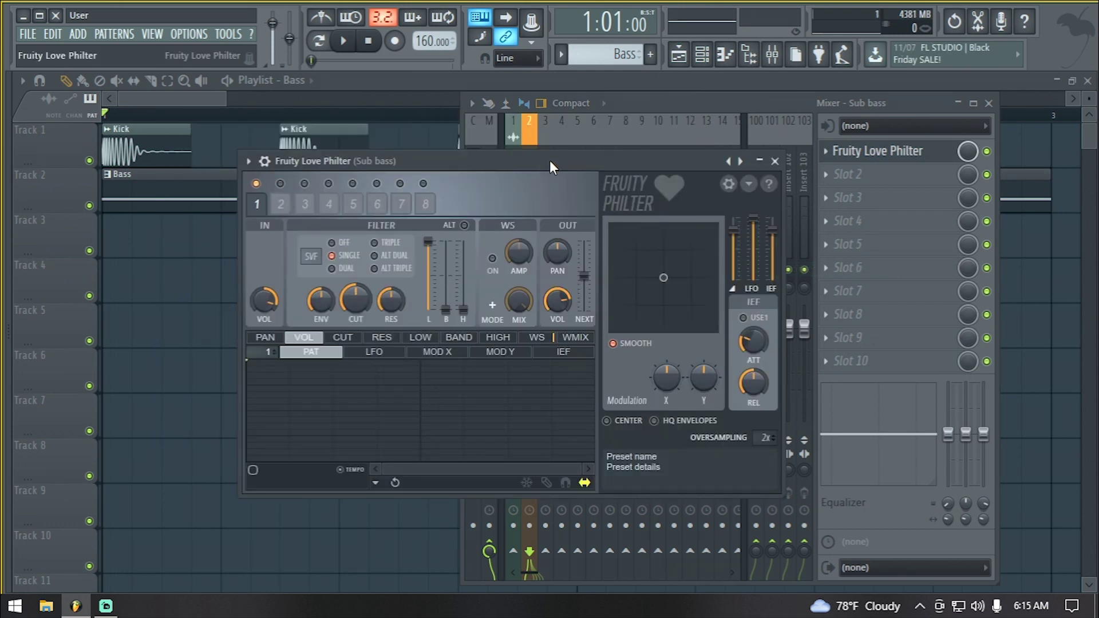
{"action": "left_click", "coordinate": [770, 102]}
{"action": "left_click", "coordinate": [989, 103]}
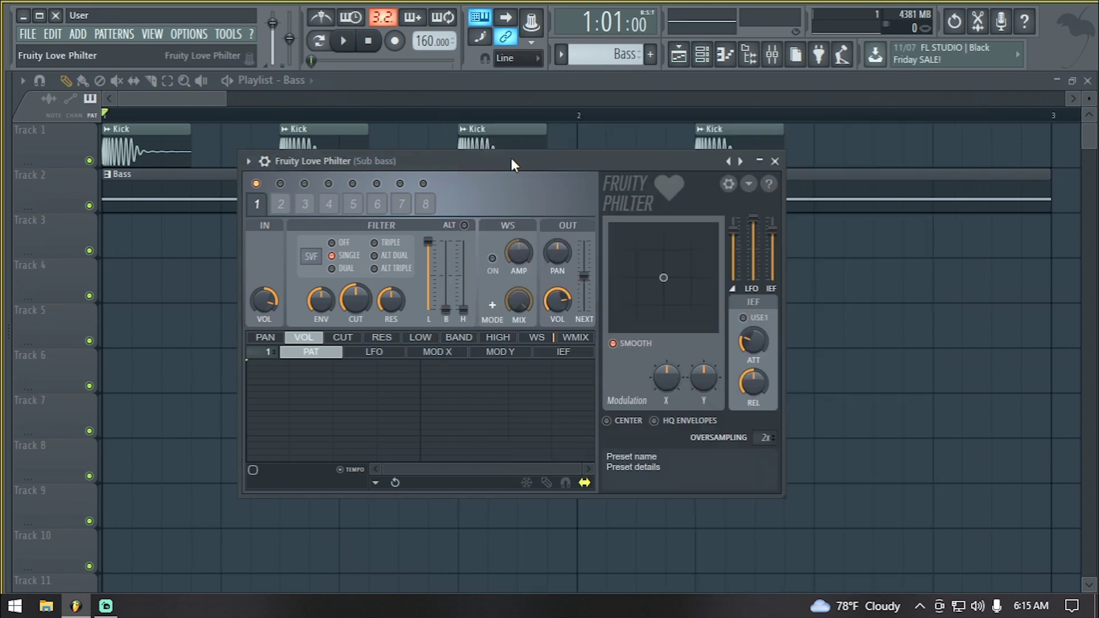
{"action": "left_click_drag", "start_coordinate": [511, 159], "coordinate": [517, 220]}
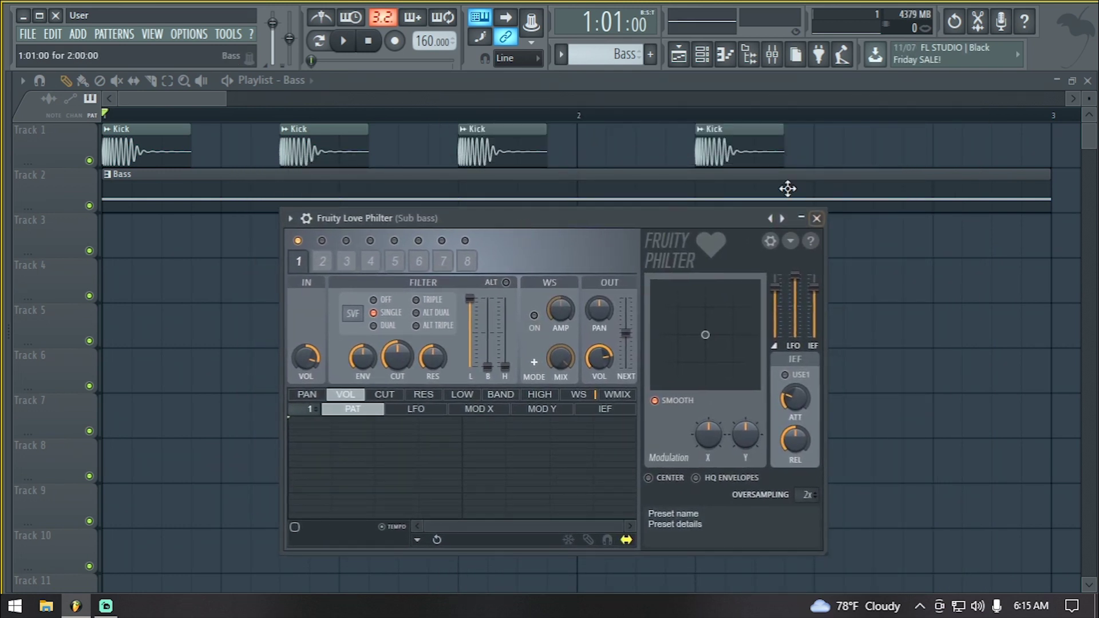
Step: Load the Love Philter's Volume and panning preset and set Y modulation to about half
{"action": "left_click", "coordinate": [783, 220]}
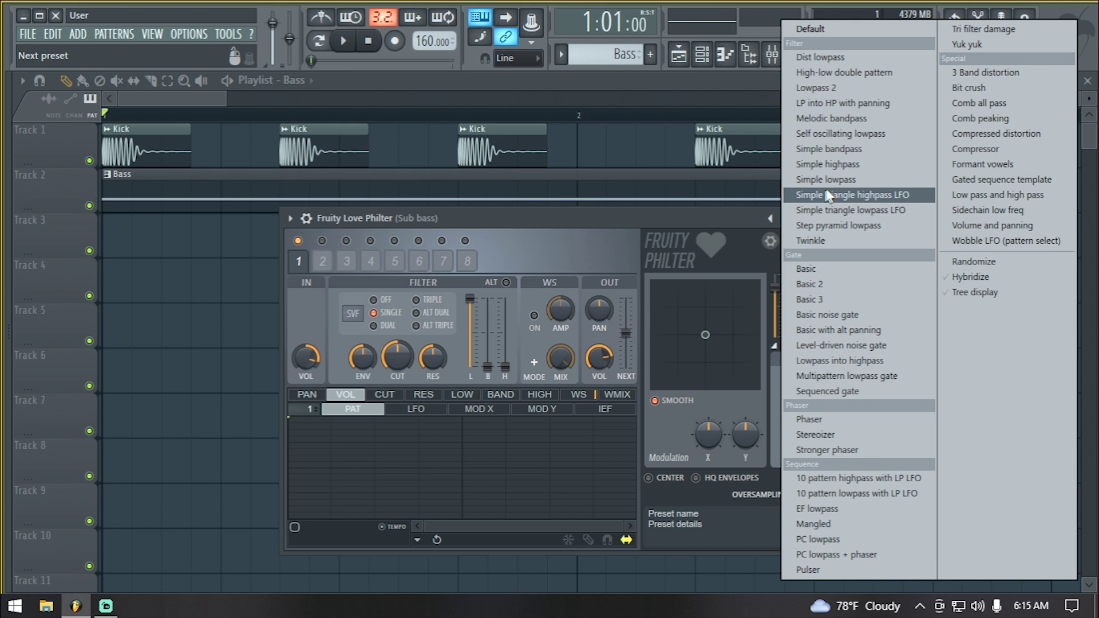
{"action": "left_click", "coordinate": [1009, 226]}
{"action": "left_click_drag", "start_coordinate": [693, 216], "coordinate": [735, 222]}
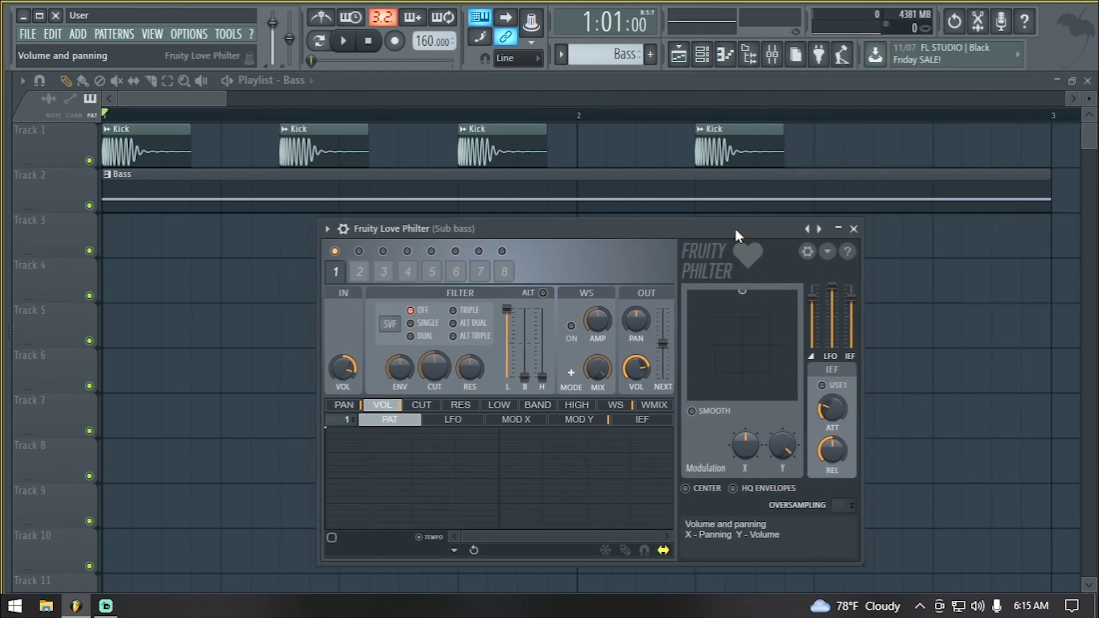
{"action": "mouse_move", "coordinate": [789, 428]}
{"action": "left_mouse_down"}
{"action": "mouse_move", "coordinate": [789, 452]}
{"action": "mouse_move", "coordinate": [781, 415]}
{"action": "left_mouse_up"}
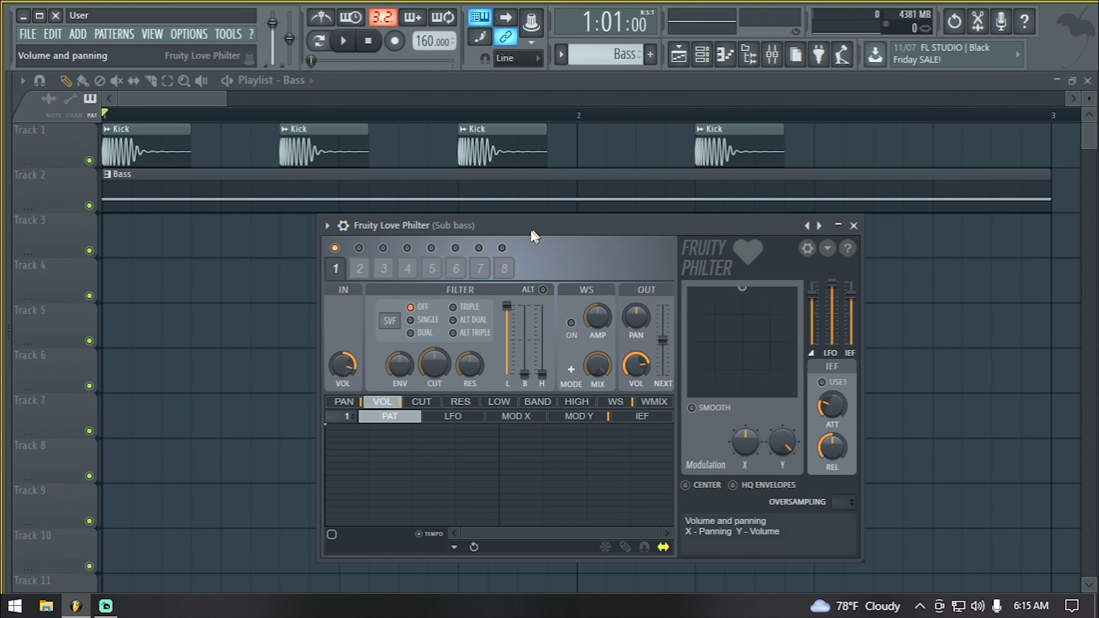
Step: Audition the song while sweeping Y volume from 0% back to about 51%
{"action": "left_click_drag", "start_coordinate": [522, 236], "coordinate": [510, 244]}
{"action": "key", "text": "space"}
{"action": "left_click_drag", "start_coordinate": [771, 450], "coordinate": [771, 504]}
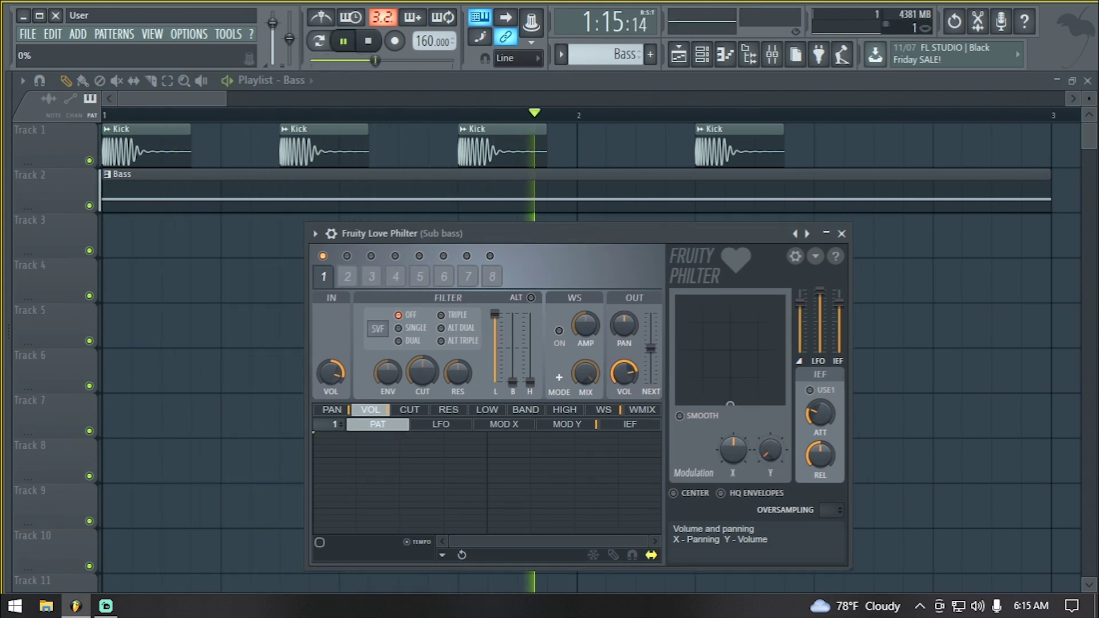
{"action": "left_click_drag", "start_coordinate": [768, 449], "coordinate": [768, 367]}
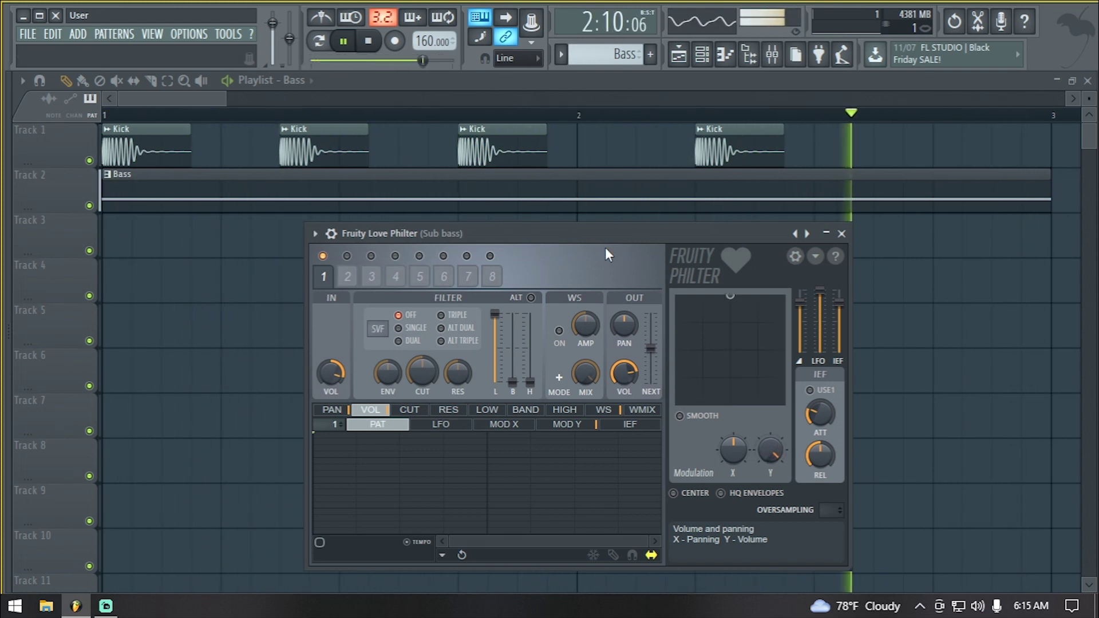
{"action": "key", "text": "space"}
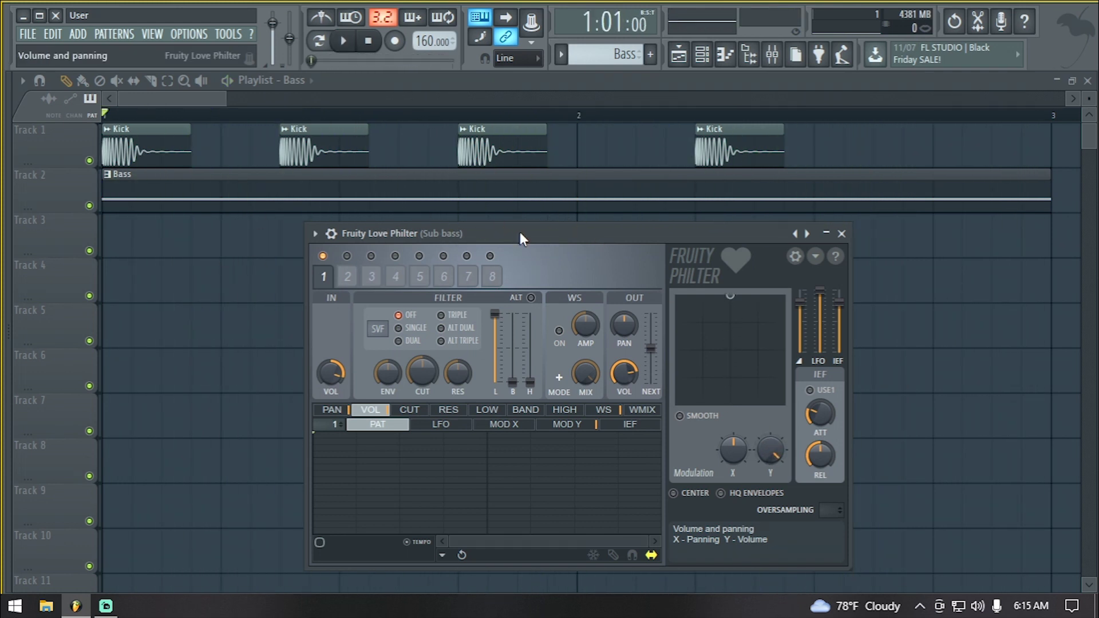
Step: Select bar 1 in the playlist ruler and open the Modulation Y knob's context menu
{"action": "left_click_drag", "start_coordinate": [462, 242], "coordinate": [493, 236]}
{"action": "left_click", "coordinate": [143, 229]}
{"action": "scroll", "coordinate": [142, 209], "scroll_direction": "up", "scroll_amount": 5}
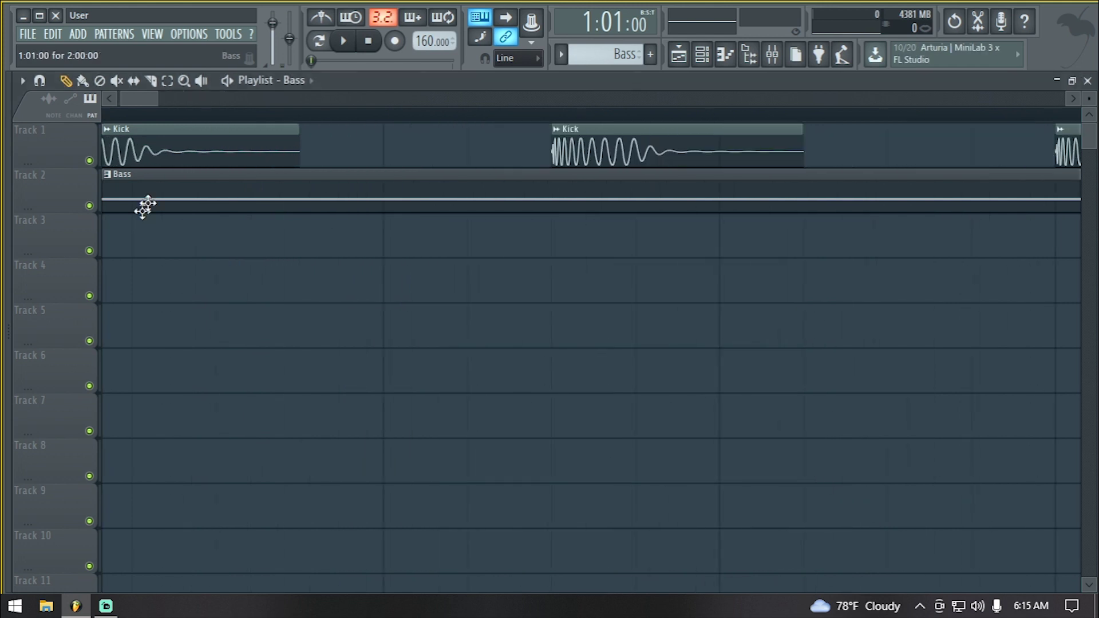
{"action": "scroll", "coordinate": [204, 139], "scroll_direction": "down", "scroll_amount": 2}
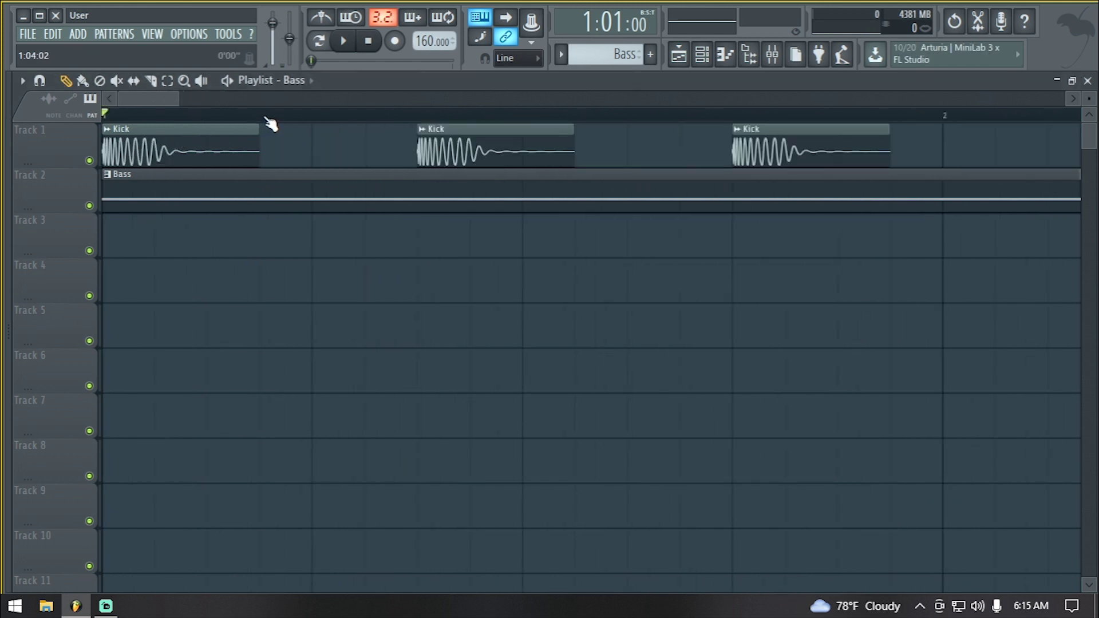
{"action": "left_click_drag", "start_coordinate": [255, 120], "coordinate": [34, 110]}
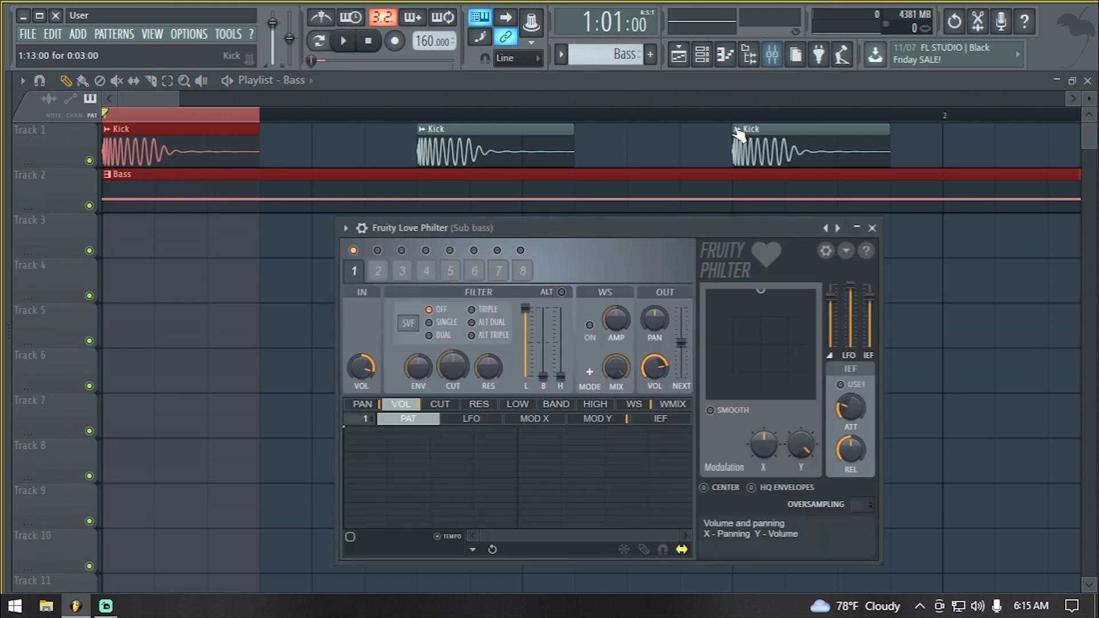
{"action": "left_click_drag", "start_coordinate": [593, 231], "coordinate": [572, 186]}
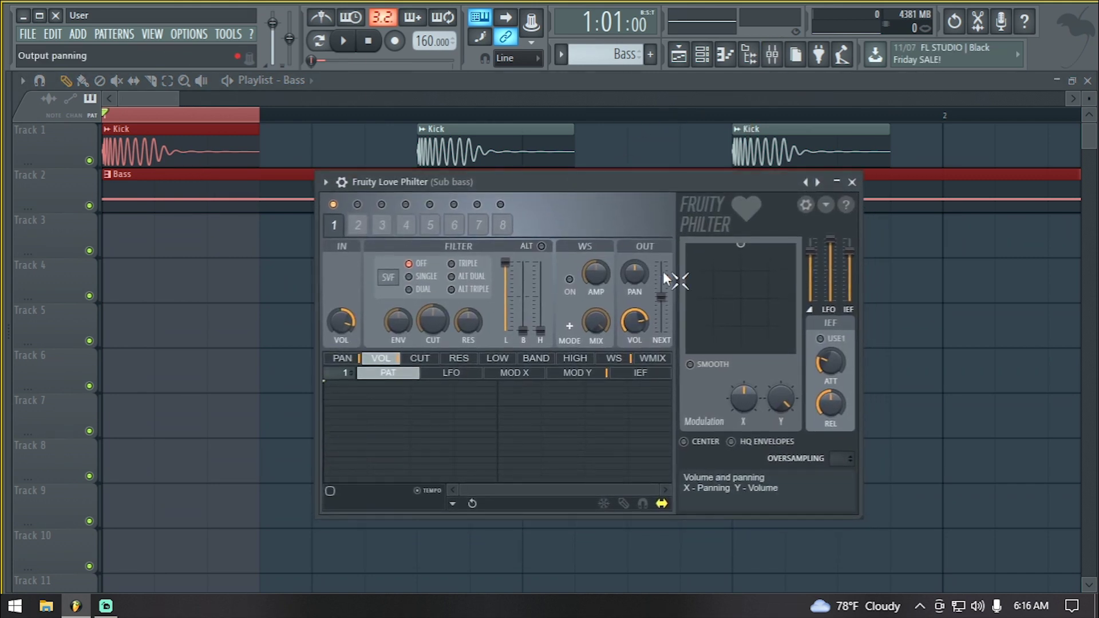
{"action": "right_click", "coordinate": [781, 399]}
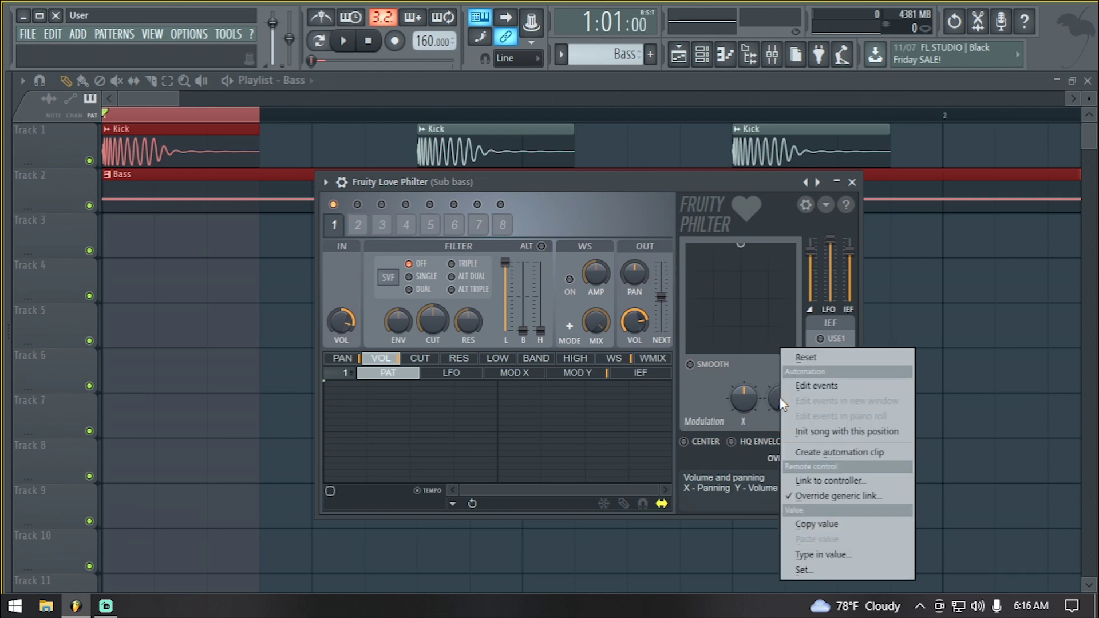
Step: Create a Modulation Y automation clip and enlarge Track 3 for editing
{"action": "left_click", "coordinate": [890, 455]}
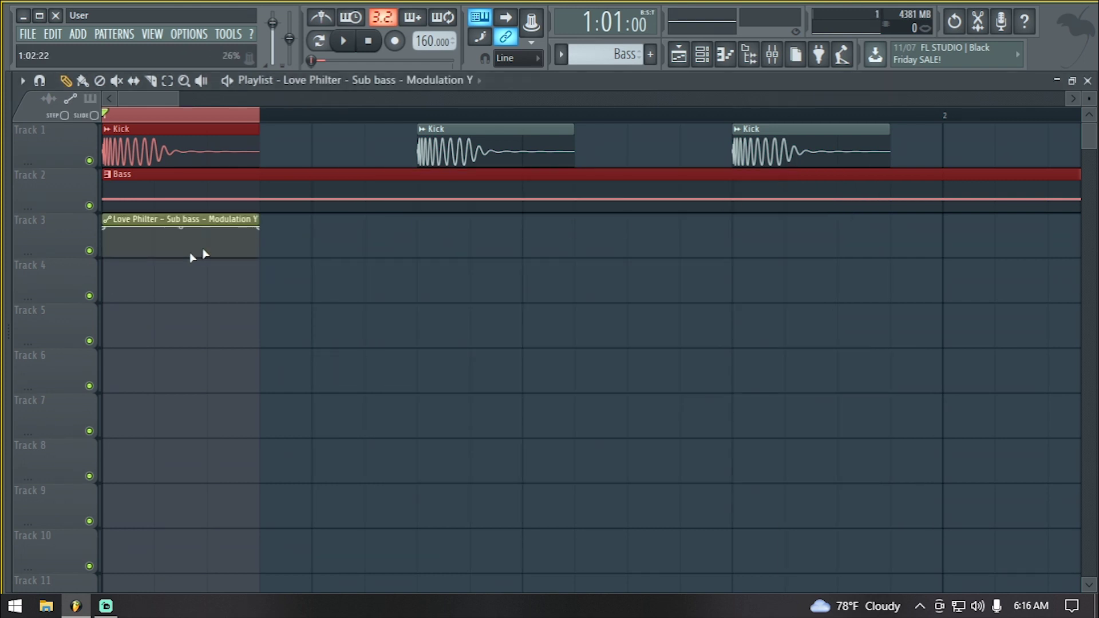
{"action": "scroll", "coordinate": [196, 255], "scroll_direction": "up", "scroll_amount": 3}
{"action": "left_click_drag", "start_coordinate": [65, 259], "coordinate": [65, 305]}
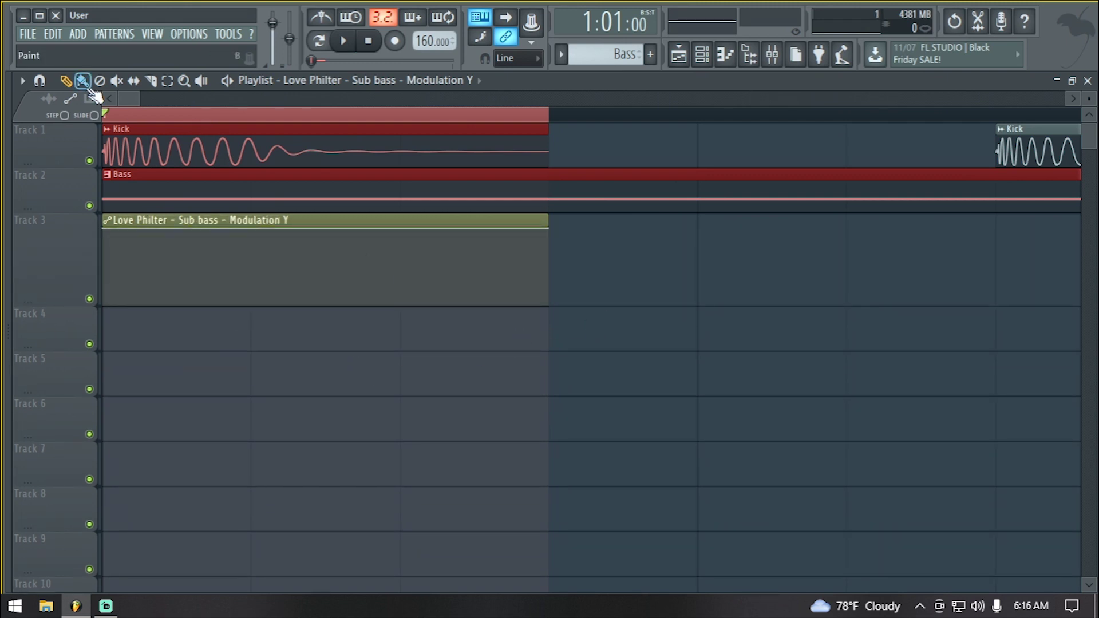
{"action": "left_click", "coordinate": [306, 272]}
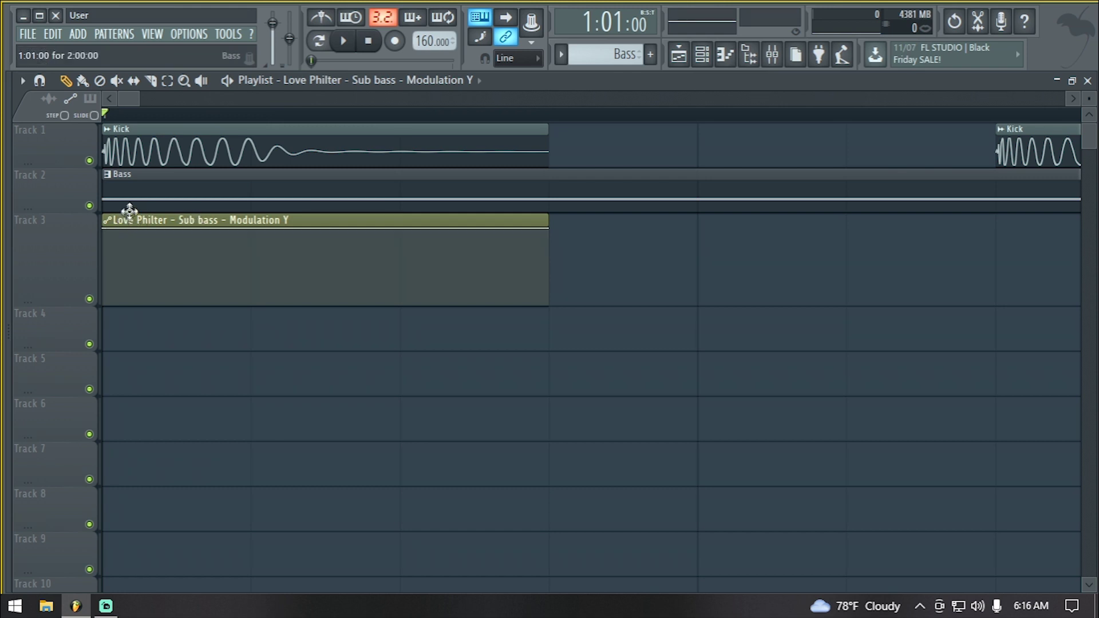
Step: Shape the clip to start at 0% and curve smoothly up to full across bar one
{"action": "left_click_drag", "start_coordinate": [131, 236], "coordinate": [103, 301]}
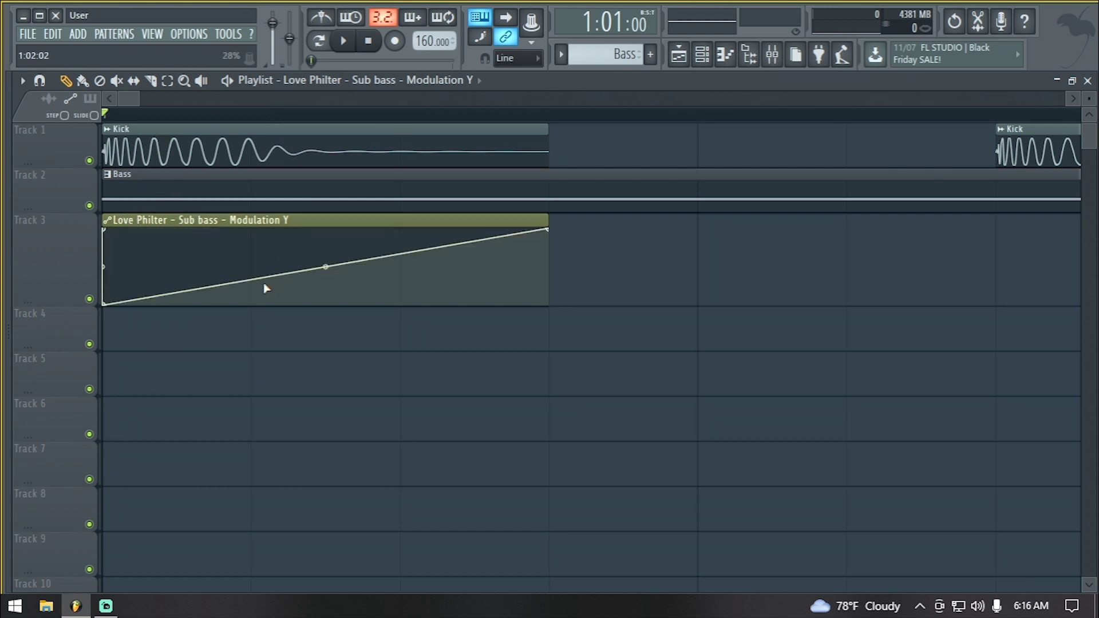
{"action": "left_click_drag", "start_coordinate": [252, 287], "coordinate": [257, 318]}
{"action": "right_click", "coordinate": [250, 274]}
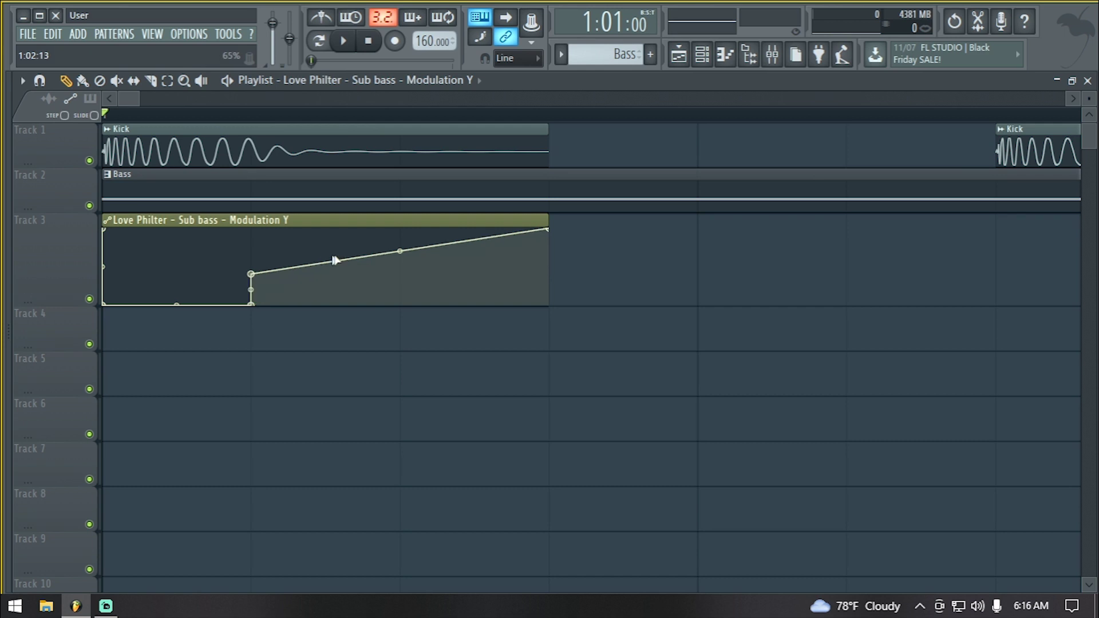
{"action": "right_click", "coordinate": [252, 274]}
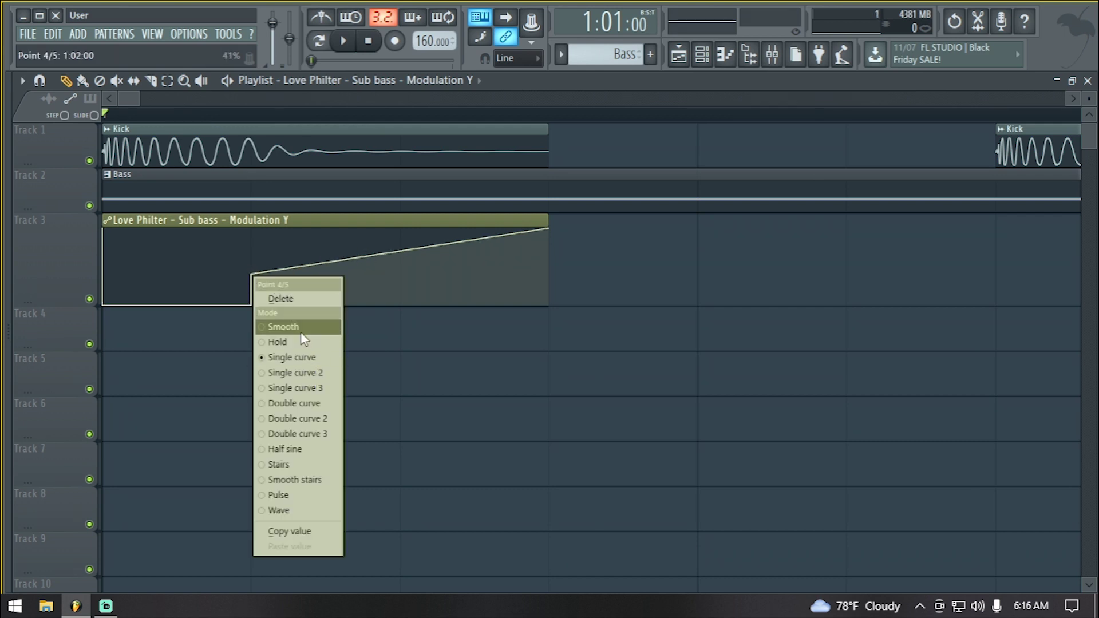
{"action": "left_click", "coordinate": [314, 300]}
{"action": "right_click", "coordinate": [315, 287]}
{"action": "left_click_drag", "start_coordinate": [314, 288], "coordinate": [427, 230]}
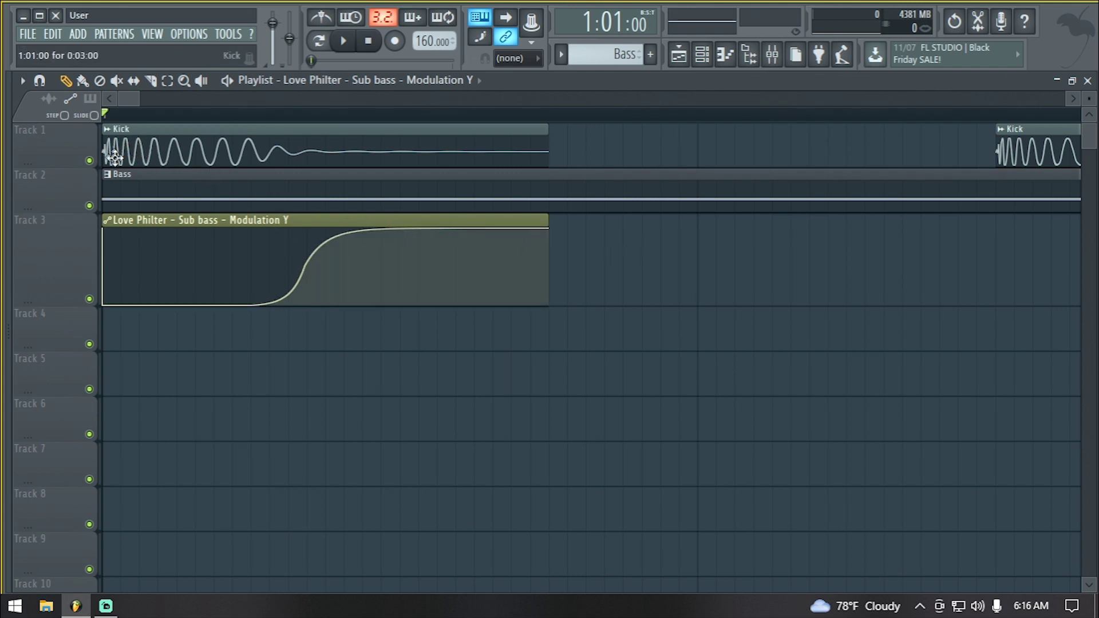
{"action": "scroll", "coordinate": [145, 181], "scroll_direction": "down", "scroll_amount": 3}
{"action": "scroll", "coordinate": [135, 179], "scroll_direction": "up", "scroll_amount": 1}
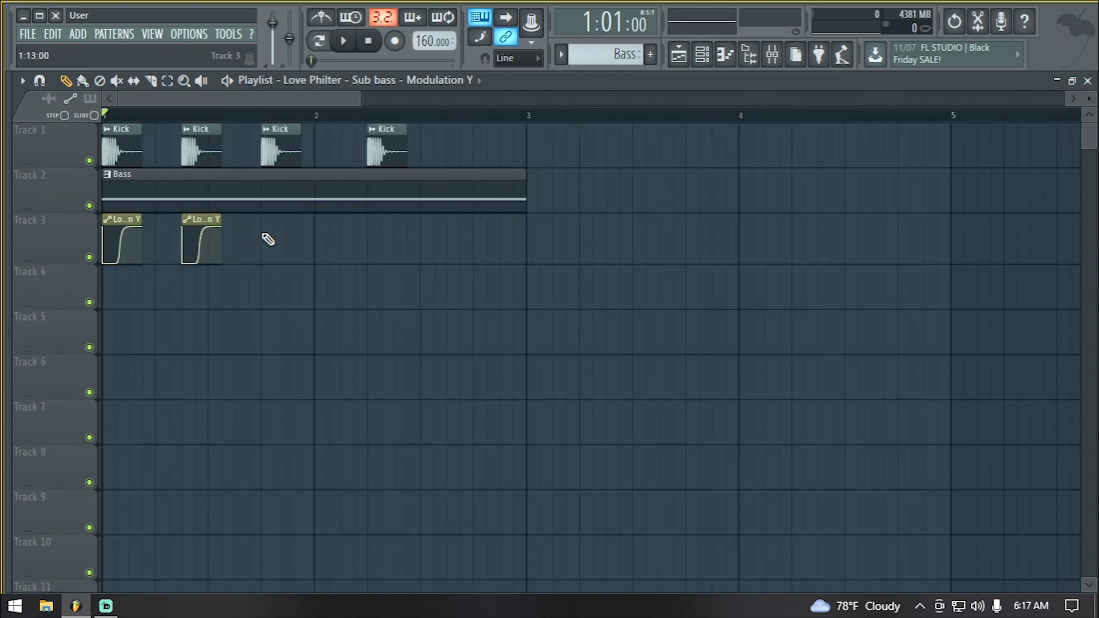
Step: Paint Modulation Y automation clip copies on Track 3 under the remaining kicks
{"action": "left_click", "coordinate": [269, 235]}
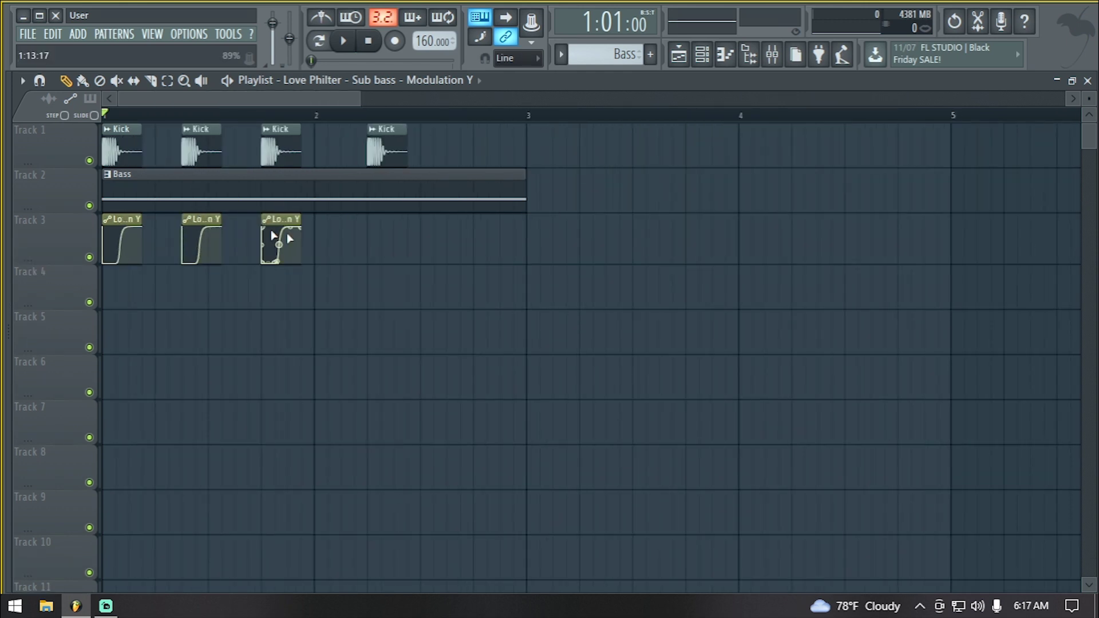
{"action": "left_click", "coordinate": [375, 233]}
{"action": "scroll", "coordinate": [152, 201], "scroll_direction": "up", "scroll_amount": 2, "text": "ctrl"}
{"action": "scroll", "coordinate": [166, 171], "scroll_direction": "up", "scroll_amount": 2, "text": "ctrl"}
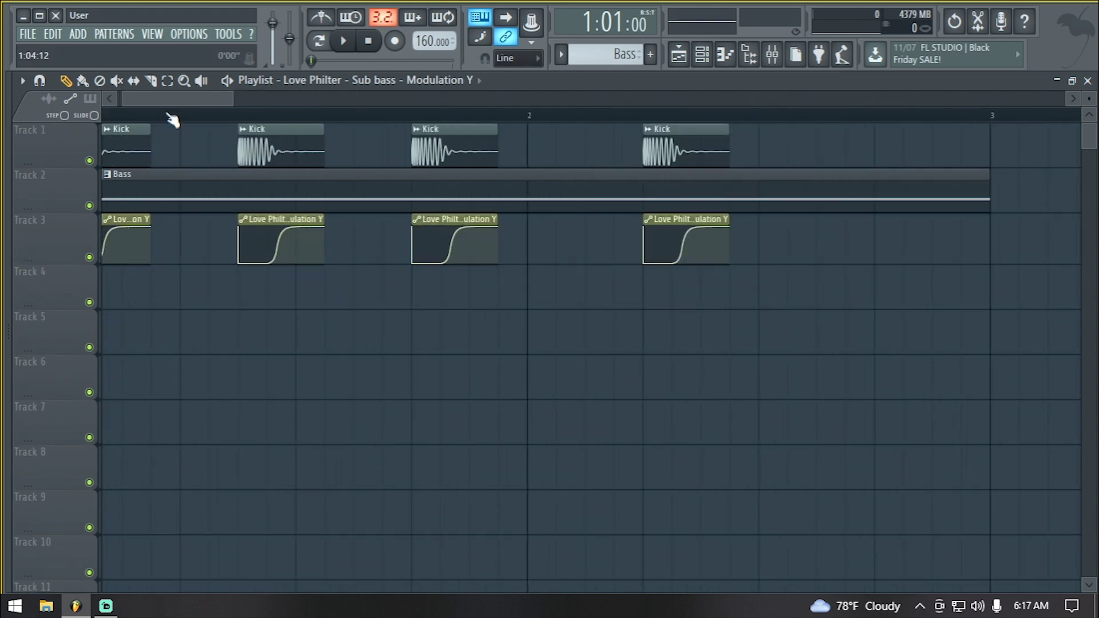
Step: Play the pattern to hear the sub bass ducking, then stop playback
{"action": "key", "text": "space"}
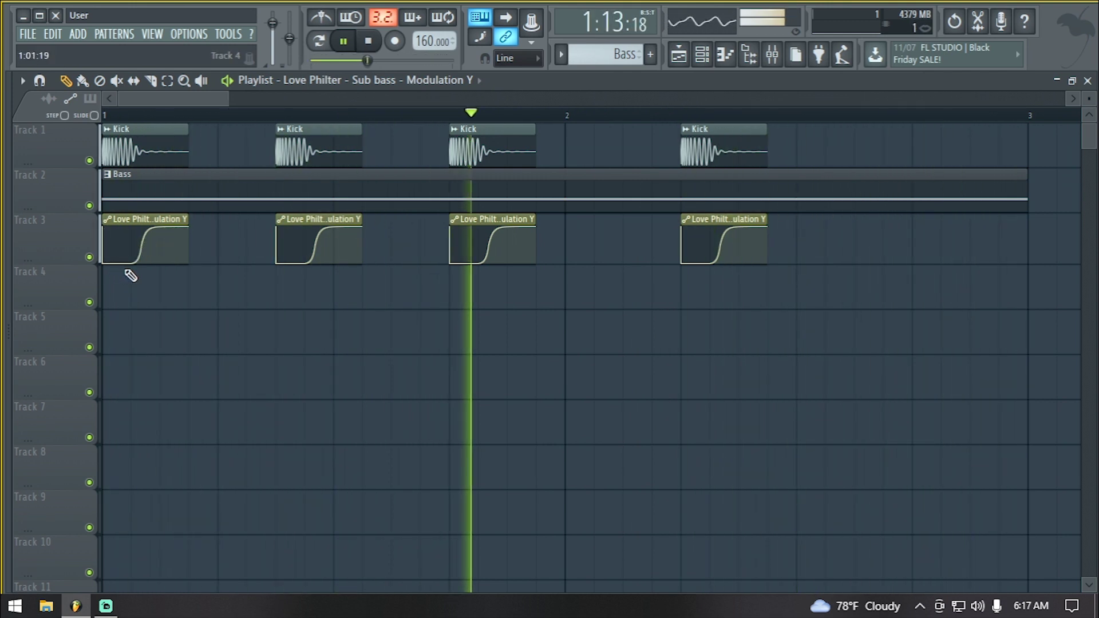
{"action": "scroll", "coordinate": [137, 126], "scroll_direction": "up", "scroll_amount": 3}
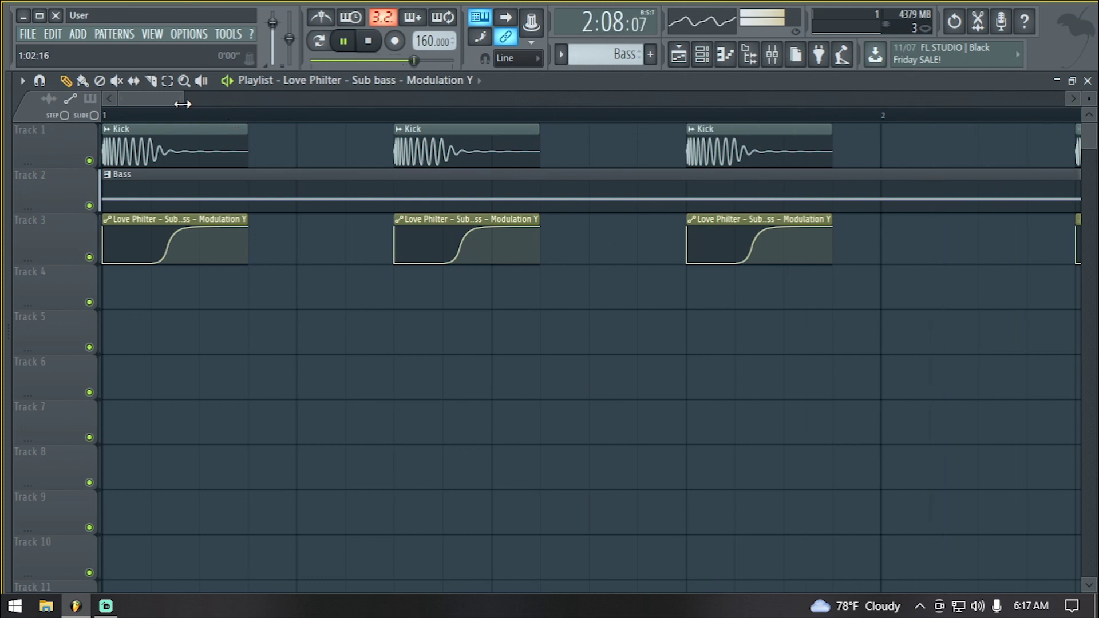
{"action": "left_click_drag", "start_coordinate": [182, 104], "coordinate": [222, 105]}
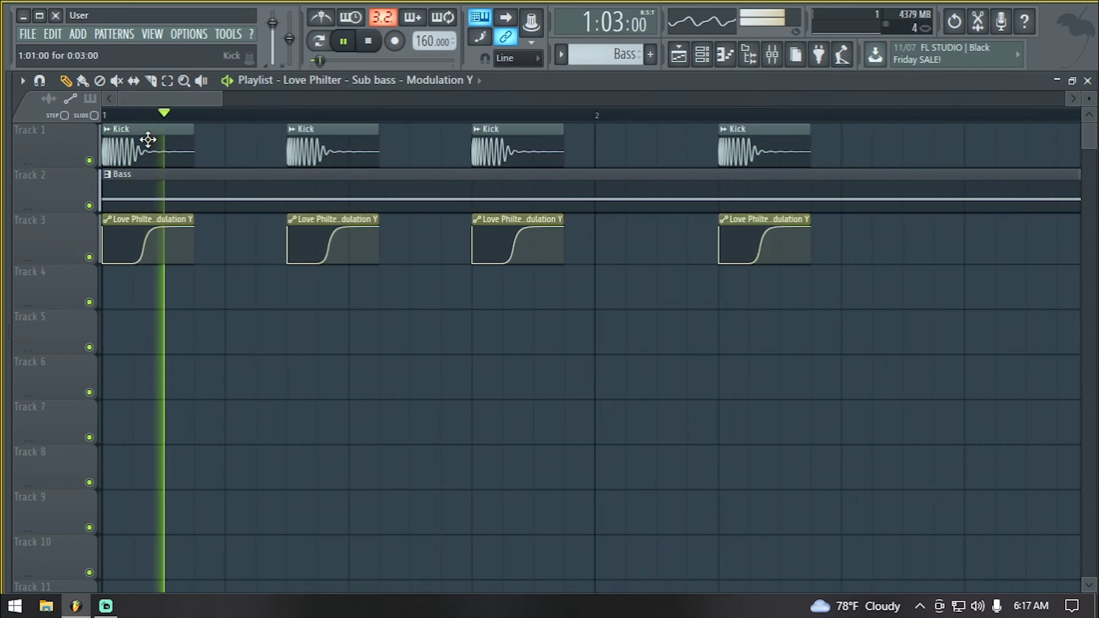
{"action": "key", "text": "space"}
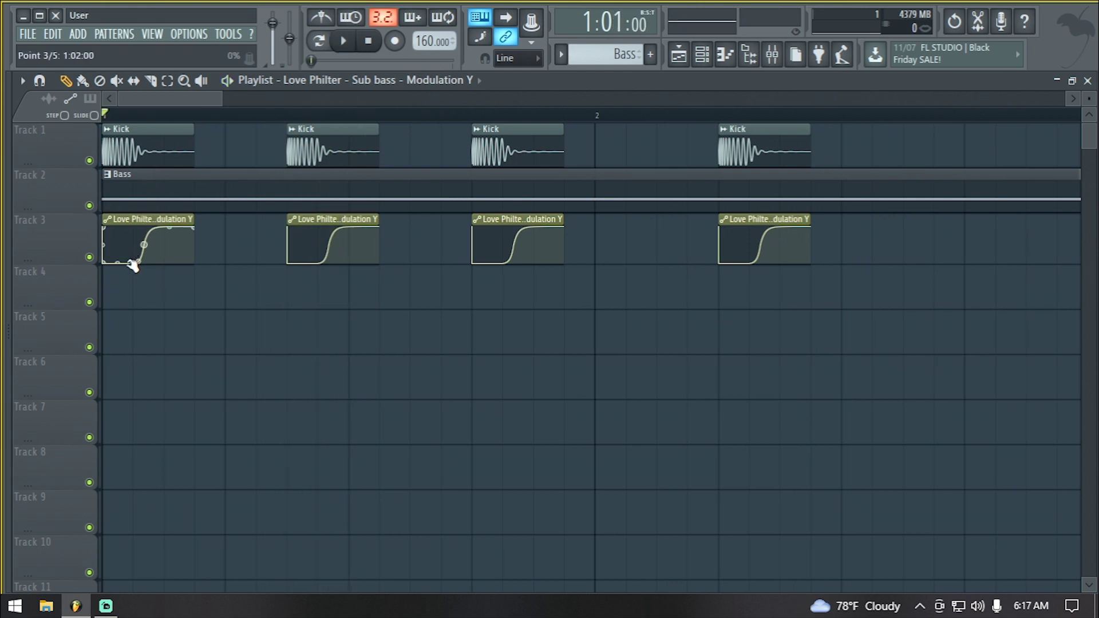
{"action": "scroll", "coordinate": [98, 289], "scroll_direction": "up", "scroll_amount": 3, "text": "ctrl"}
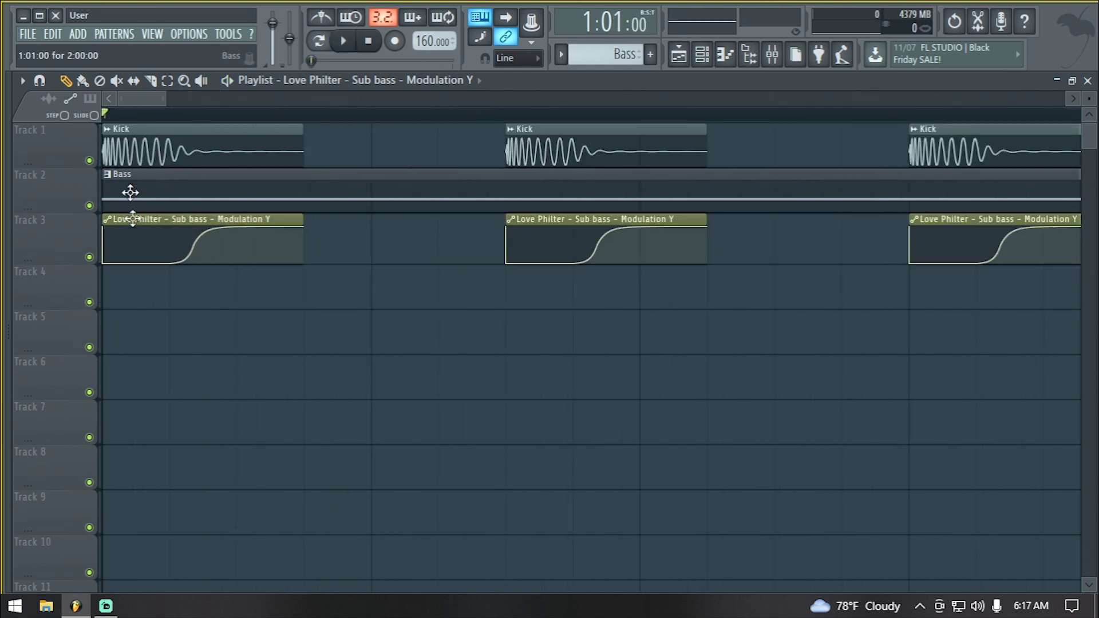
Step: Adjust the tension between points 3 and 4 and raise points 1 and 3 to one level
{"action": "mouse_move", "coordinate": [177, 260]}
{"action": "left_click_drag", "start_coordinate": [182, 261], "coordinate": [179, 251]}
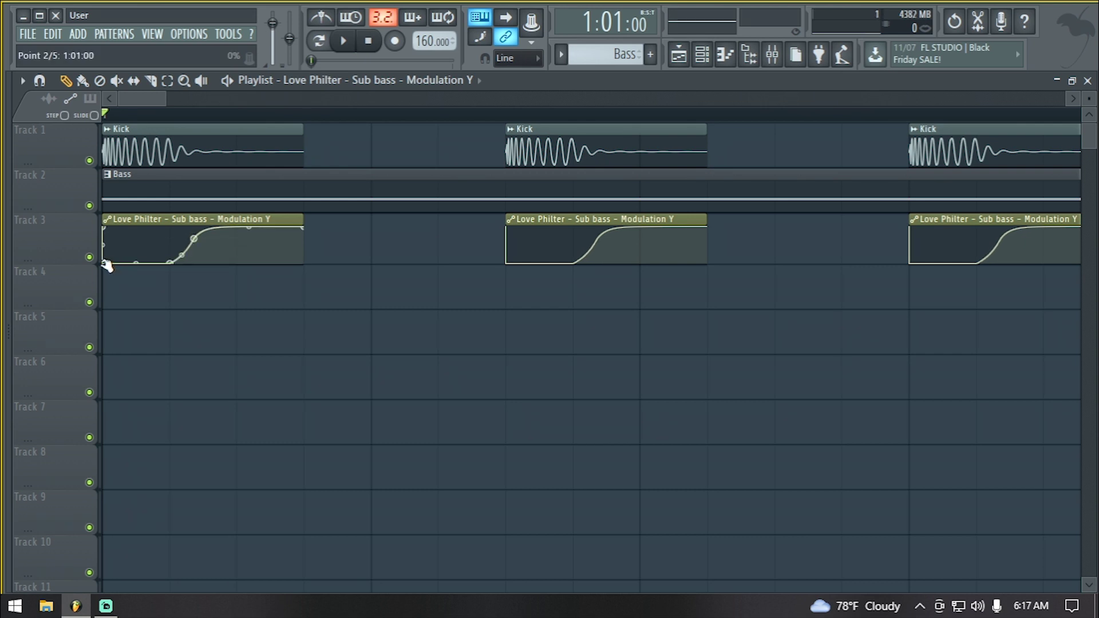
{"action": "left_click_drag", "start_coordinate": [104, 264], "coordinate": [104, 252]}
{"action": "left_click_drag", "start_coordinate": [171, 263], "coordinate": [174, 252]}
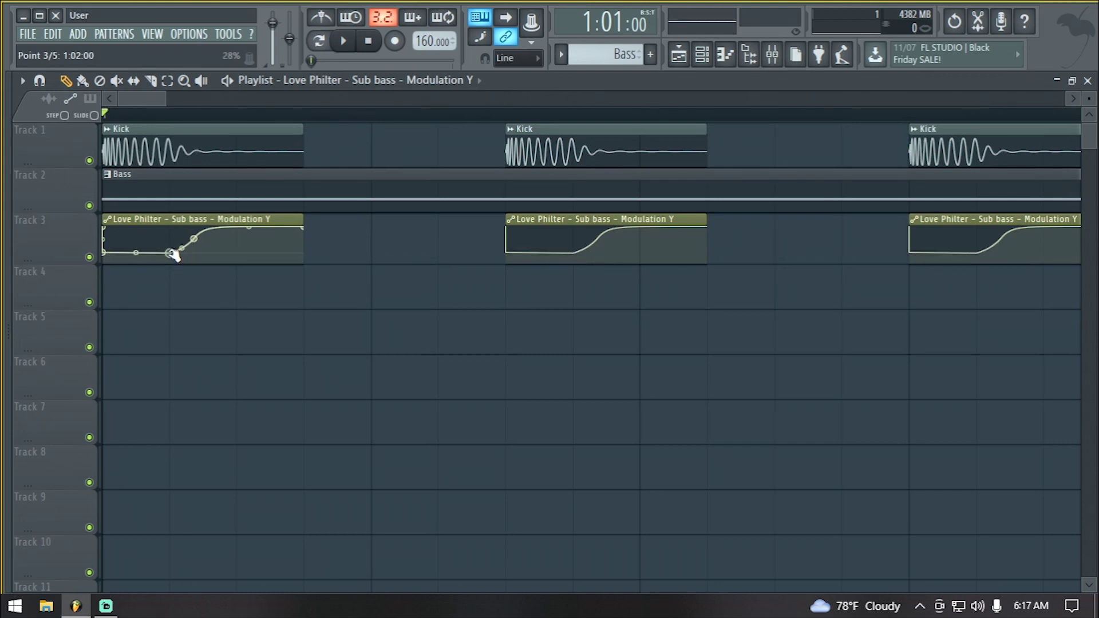
Step: Play back the reshaped ducking curve, then stop
{"action": "scroll", "coordinate": [242, 322], "scroll_direction": "down", "scroll_amount": 1}
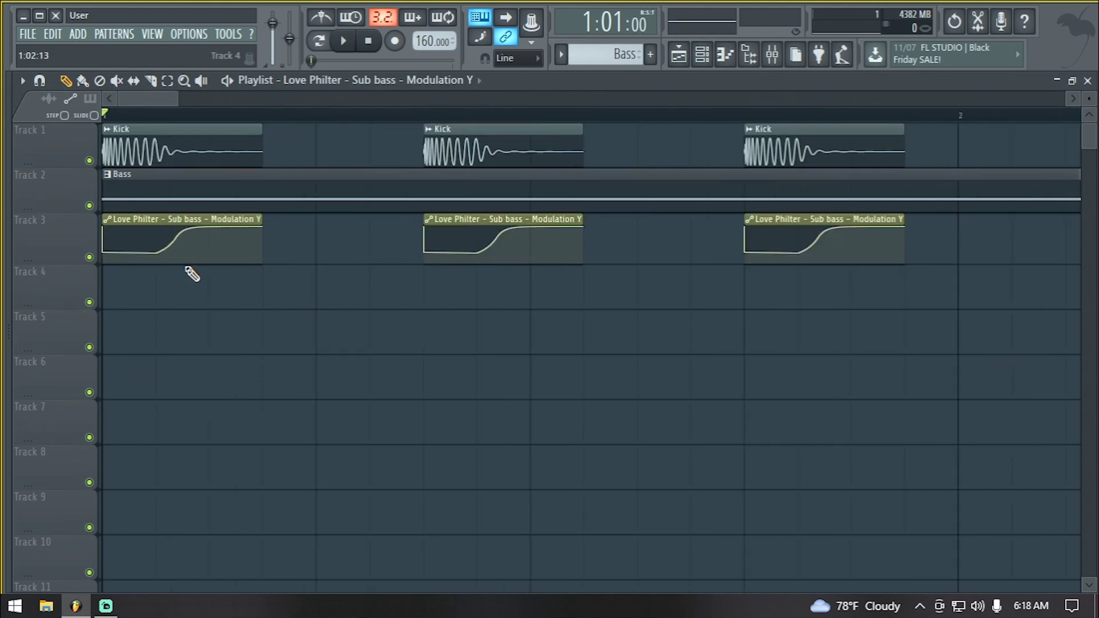
{"action": "scroll", "coordinate": [204, 319], "scroll_direction": "down", "scroll_amount": 1}
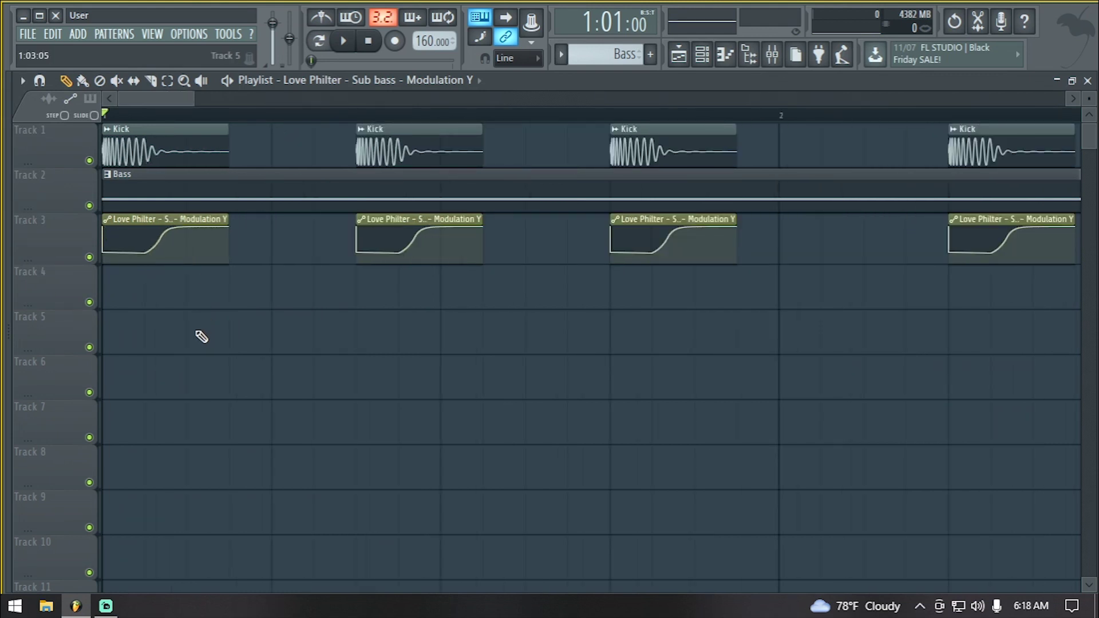
{"action": "scroll", "coordinate": [201, 336], "scroll_direction": "down", "scroll_amount": 1}
{"action": "key", "text": "space"}
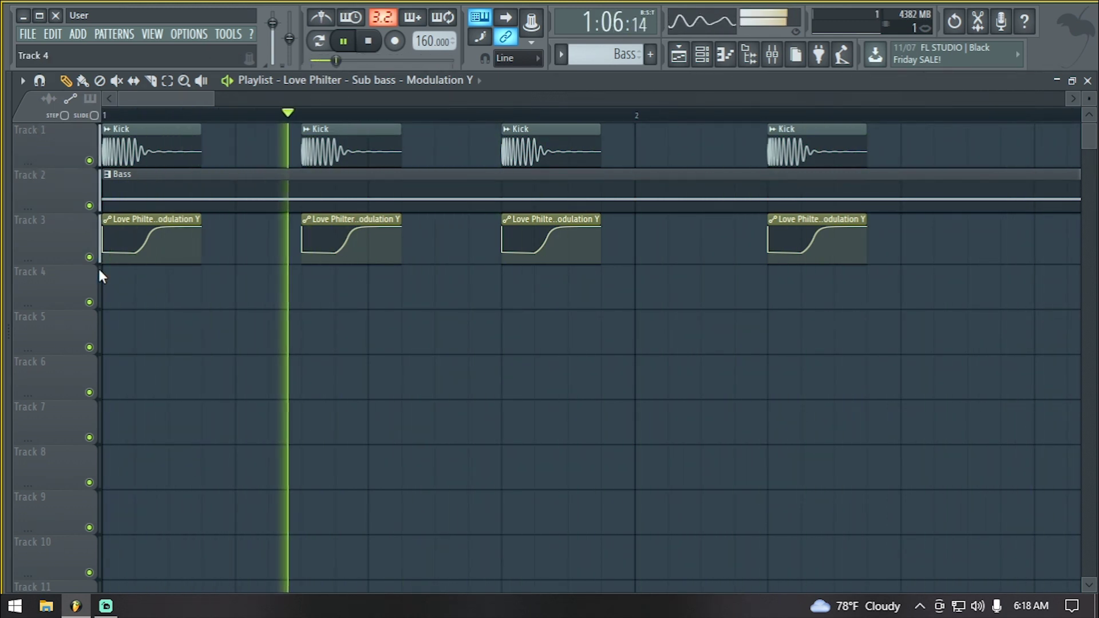
{"action": "scroll", "coordinate": [147, 115], "scroll_direction": "up", "scroll_amount": 3}
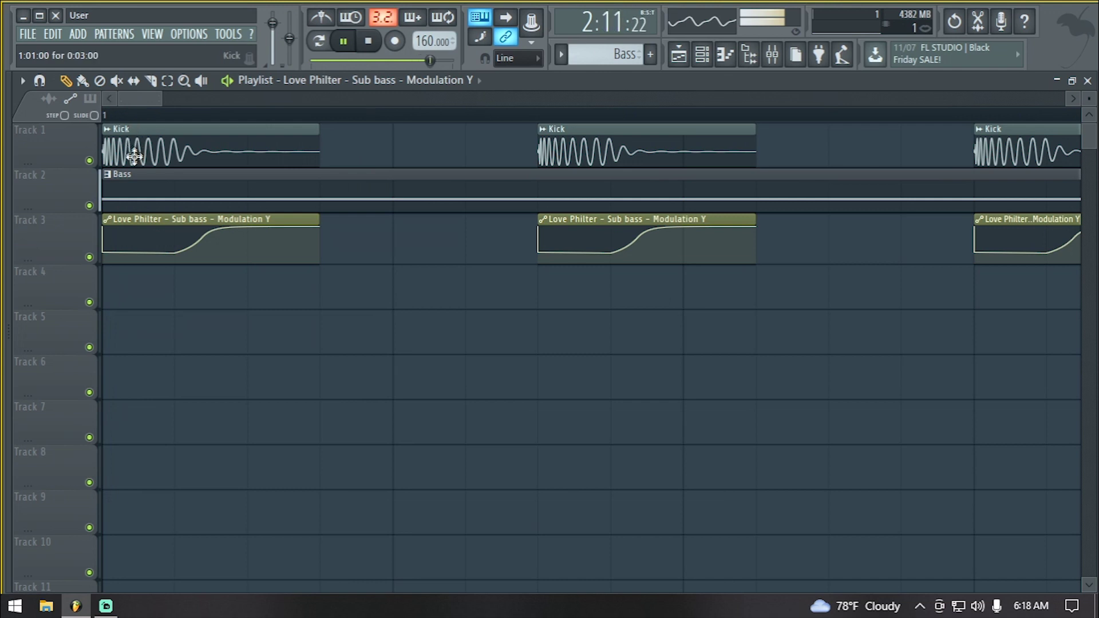
{"action": "key", "text": "space"}
Step: Lower the first point and drag the curve into a flat-start S-curve
{"action": "left_click_drag", "start_coordinate": [104, 252], "coordinate": [105, 263]}
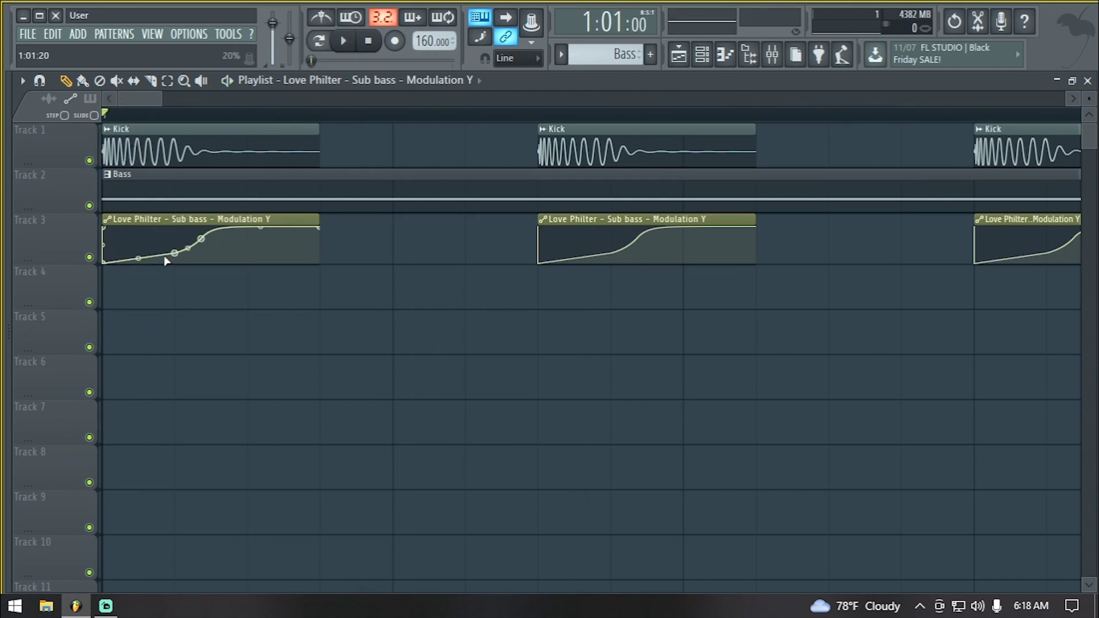
{"action": "left_click_drag", "start_coordinate": [173, 253], "coordinate": [184, 313]}
{"action": "left_click_drag", "start_coordinate": [188, 247], "coordinate": [208, 297]}
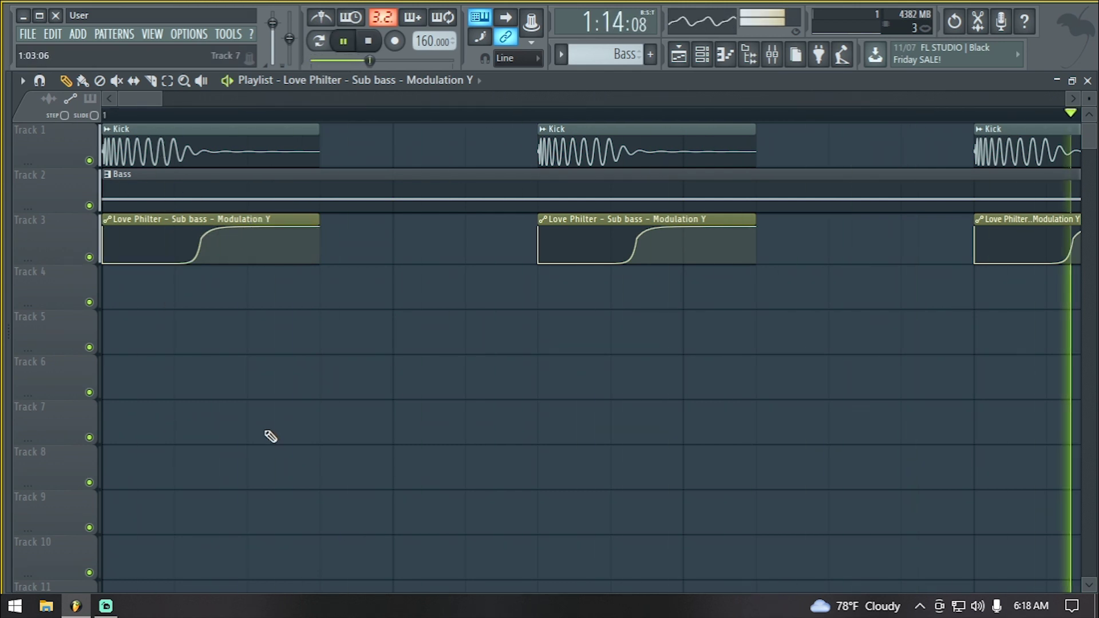
{"action": "scroll", "coordinate": [270, 436], "scroll_direction": "down", "scroll_amount": 5}
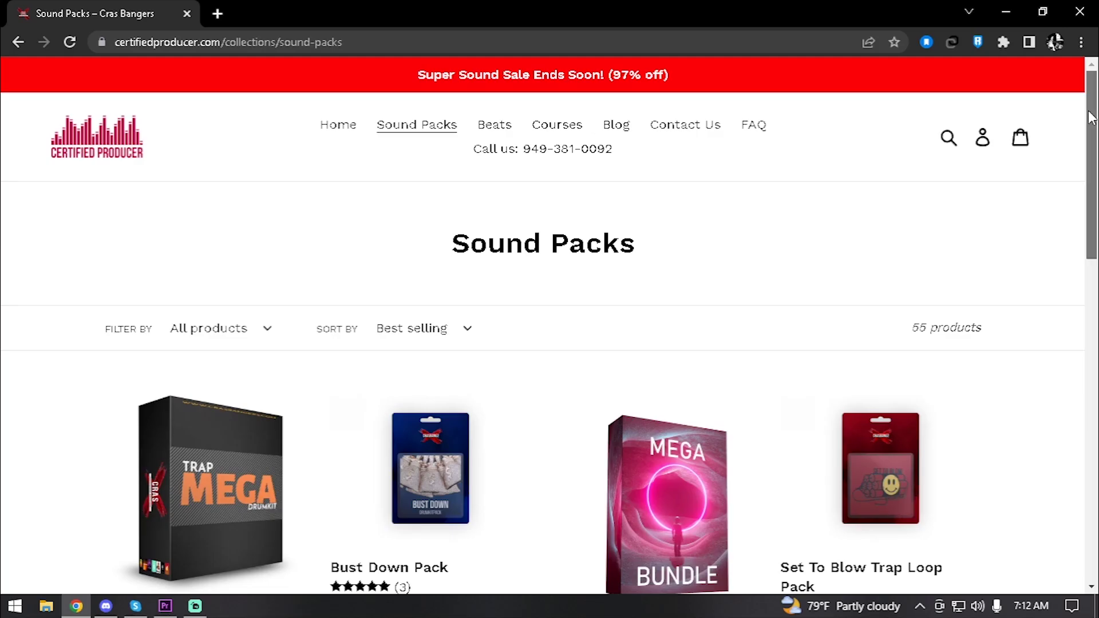
Step: Scroll down the Certified Producer Sound Packs page to browse the $25.00 loop packs
{"action": "left_click_drag", "start_coordinate": [1092, 117], "coordinate": [1079, 274]}
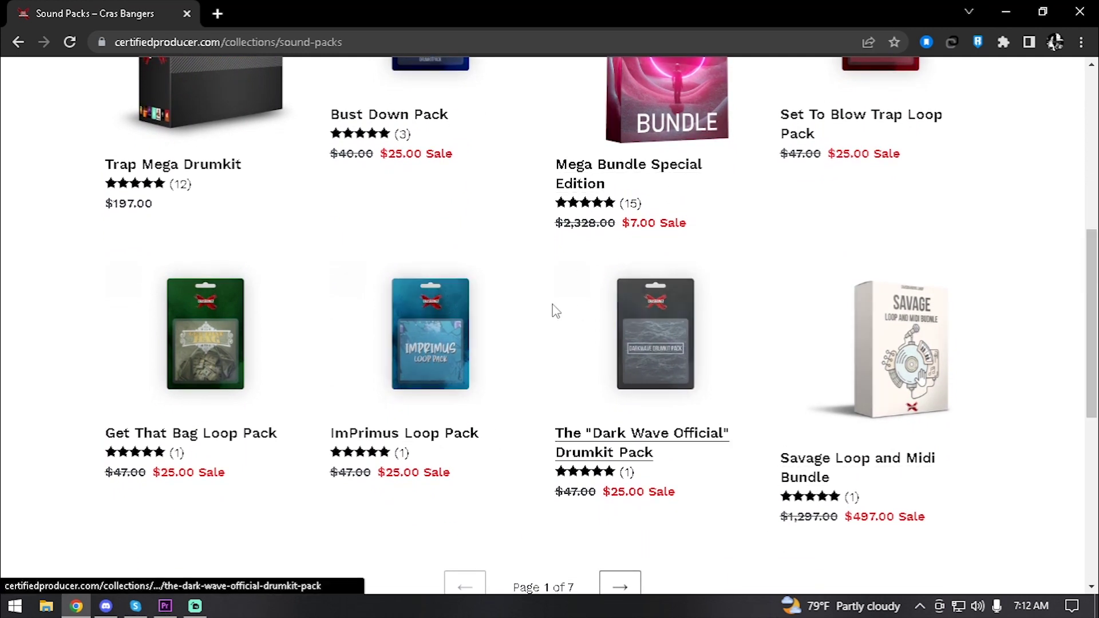